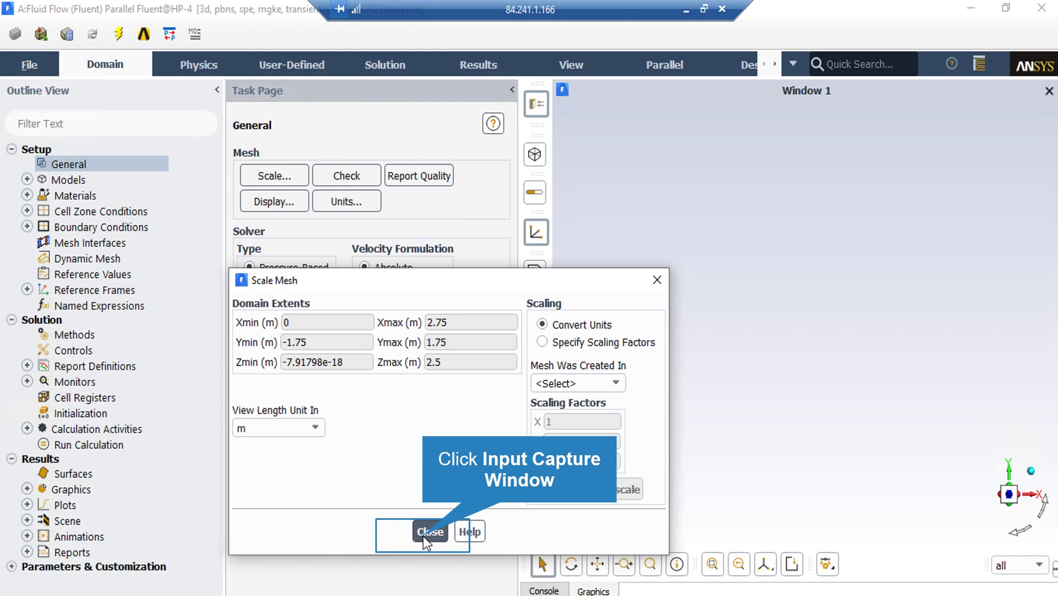
Close the mesh scaling settings, run the mesh check and report the mesh quality.
left_click(425, 532)
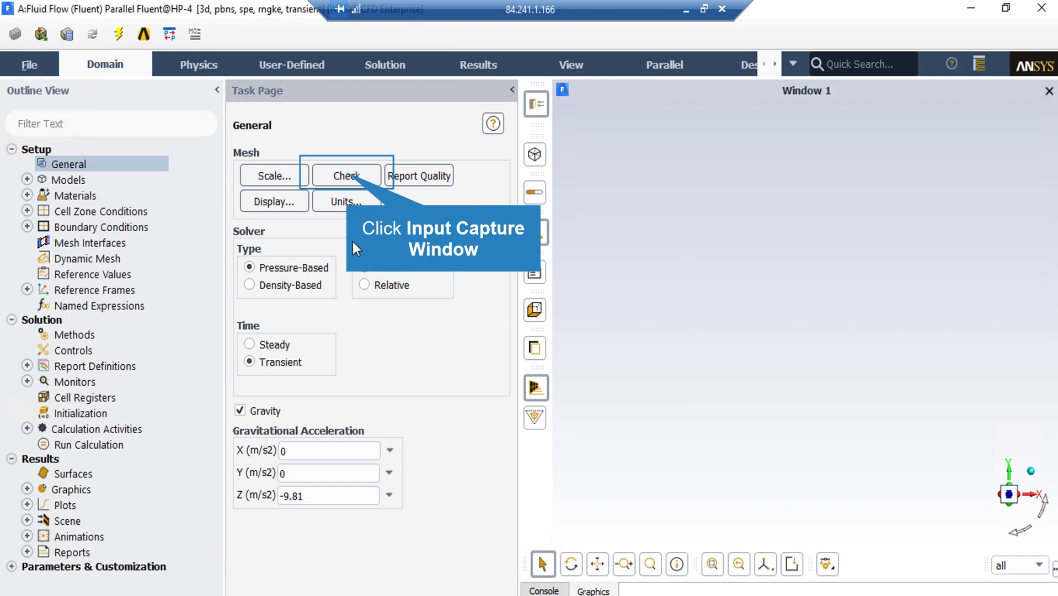
left_click(347, 177)
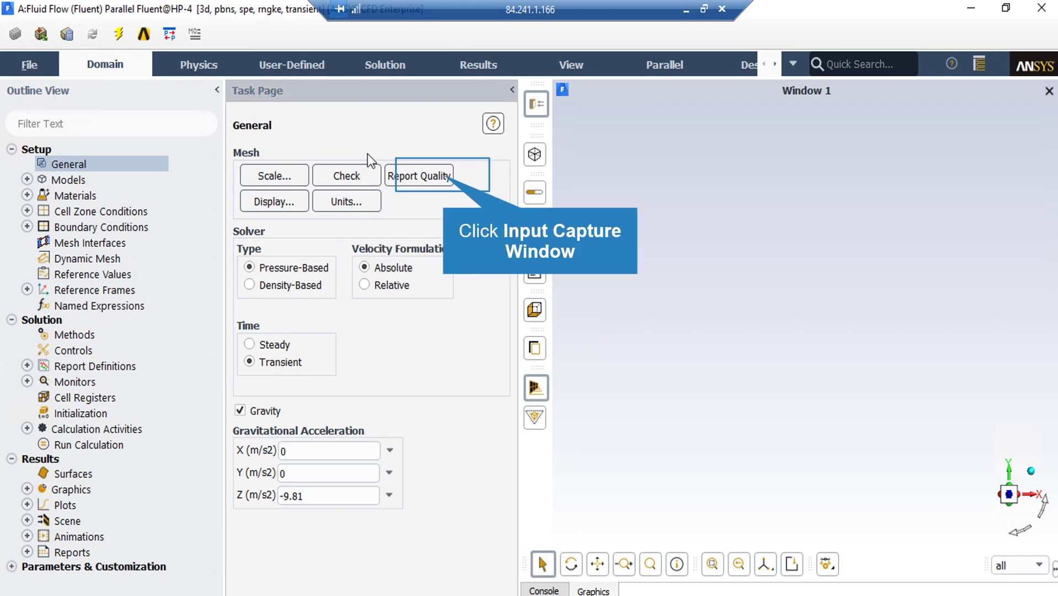
left_click(445, 178)
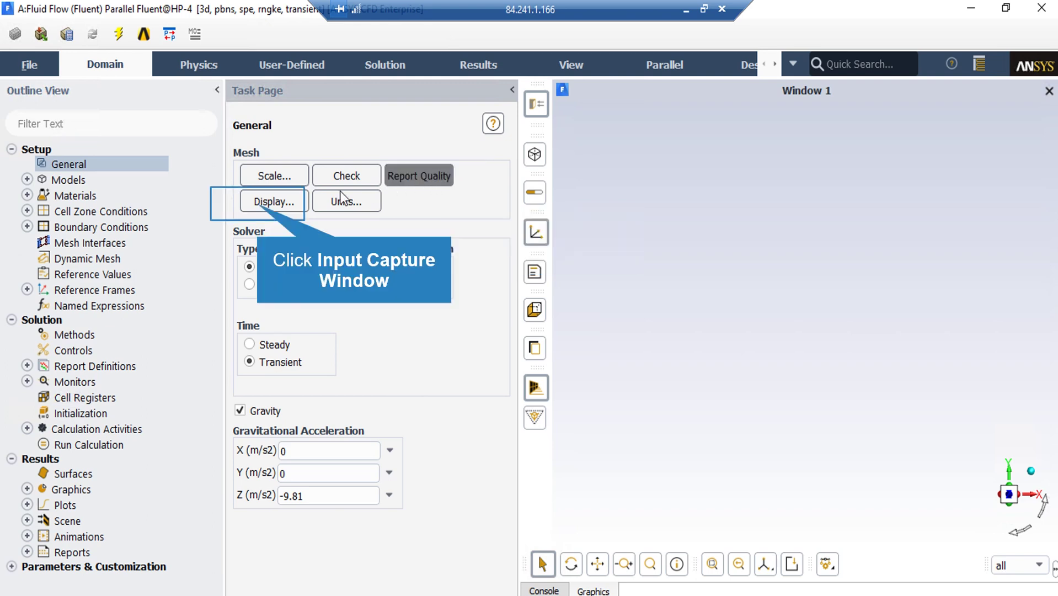
Display the mesh faces of the floor, mouth and wall-air surfaces.
left_click(258, 205)
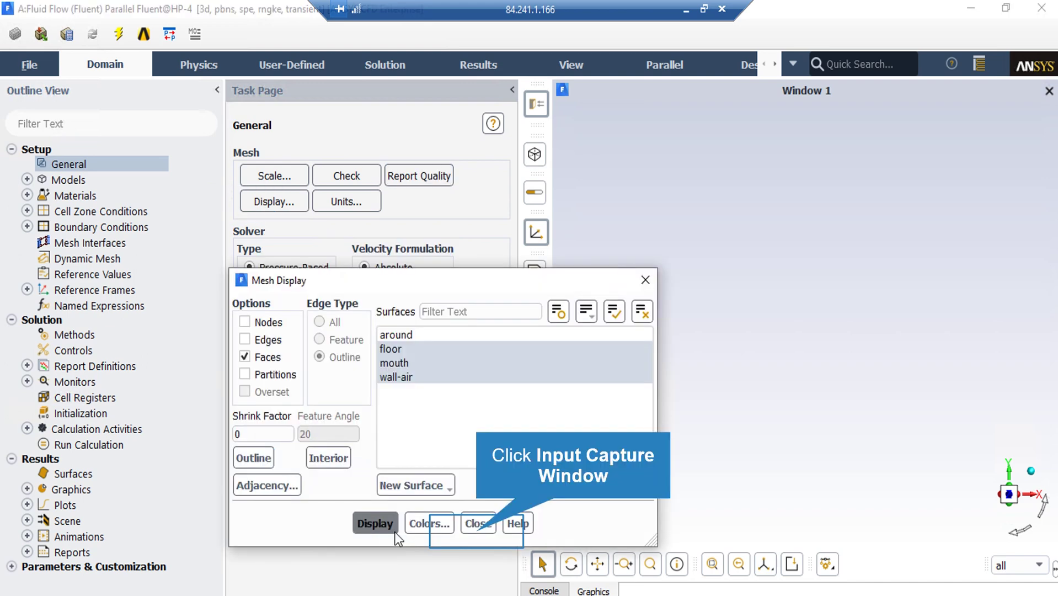
left_click(478, 523)
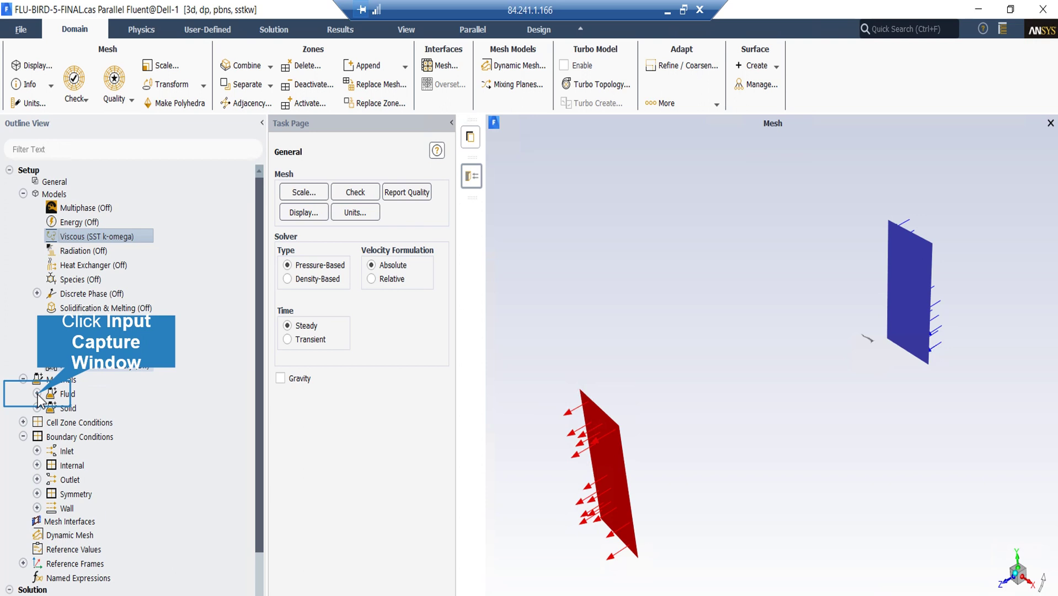
Review the constant density and viscosity of the air fluid material.
left_click(37, 393)
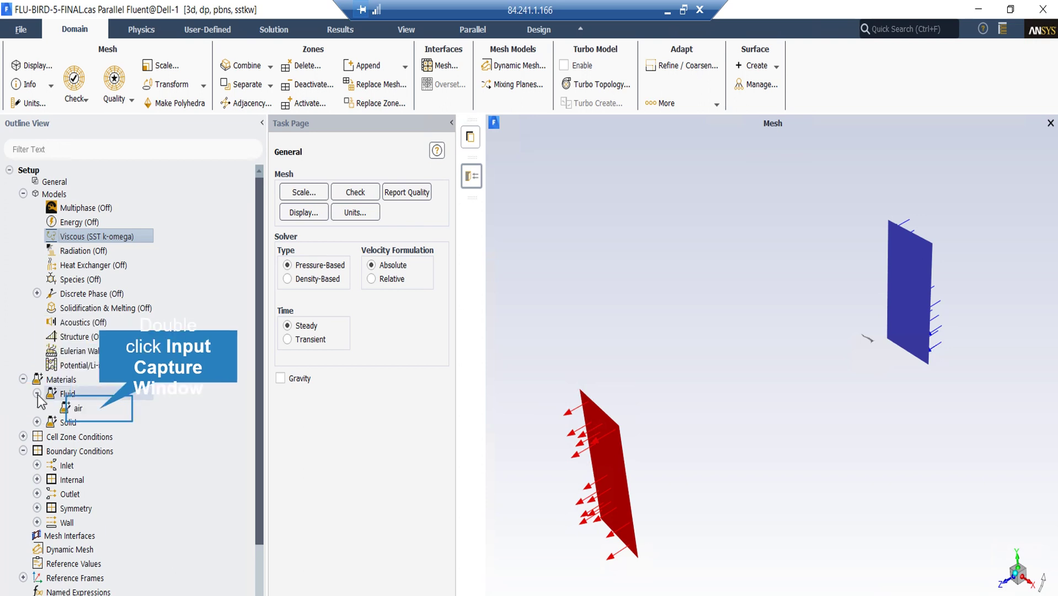
double_click(100, 409)
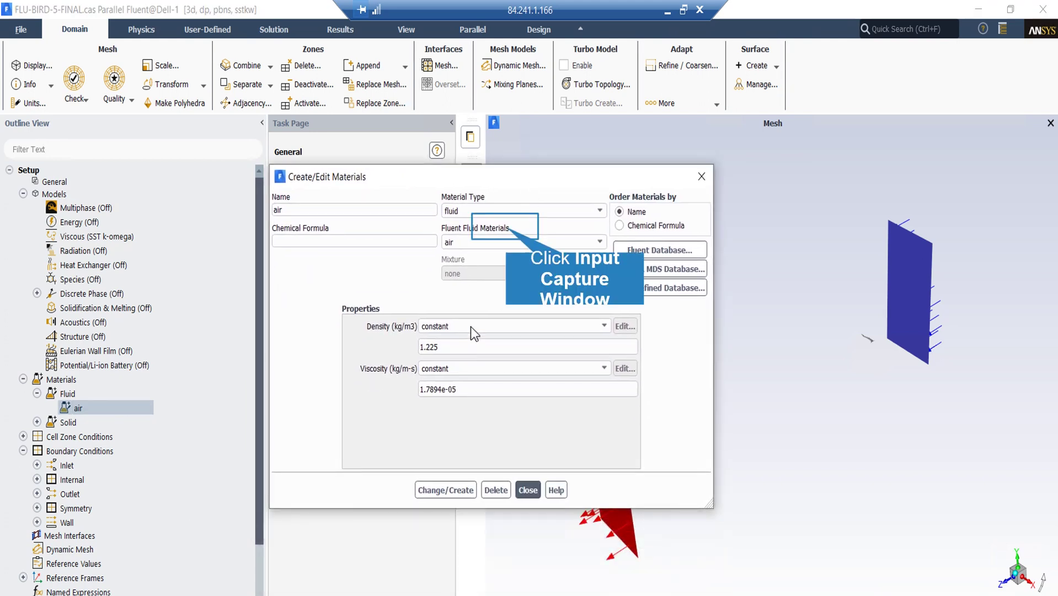
left_click_drag(532, 183, 505, 227)
left_click(452, 390)
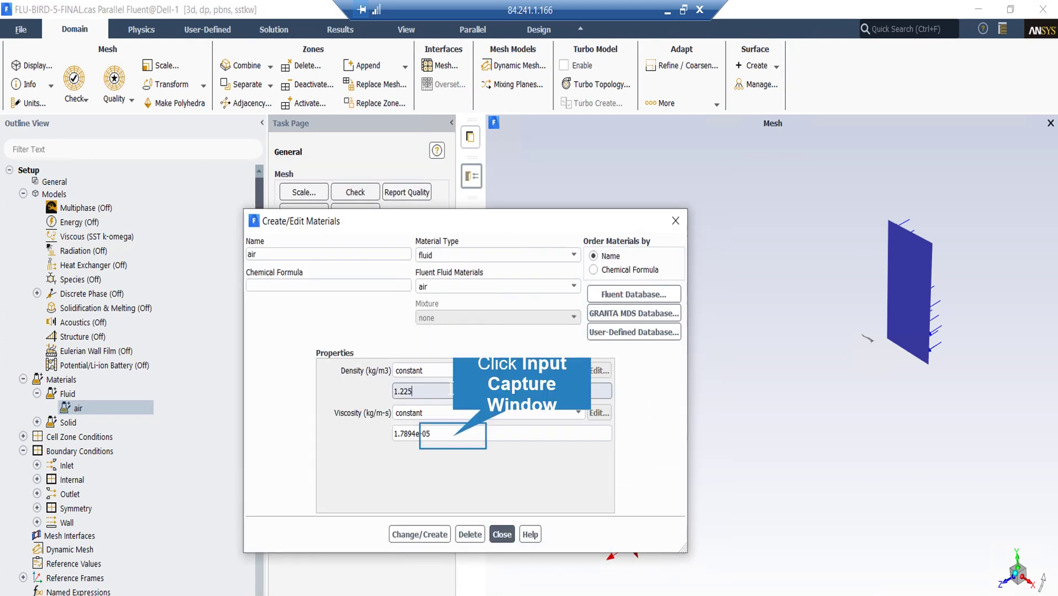
left_click(456, 437)
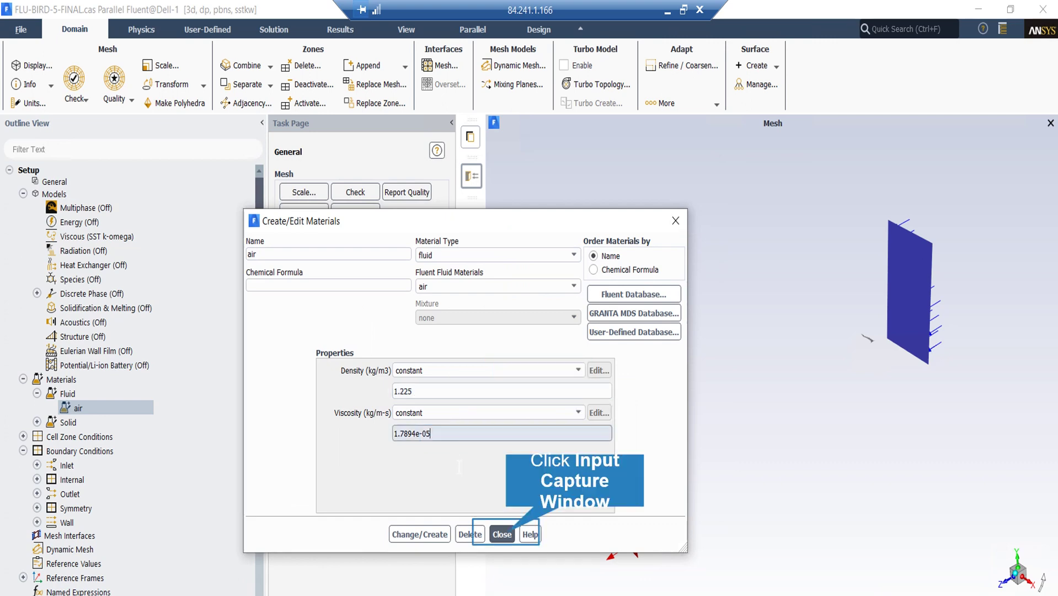
left_click(502, 534)
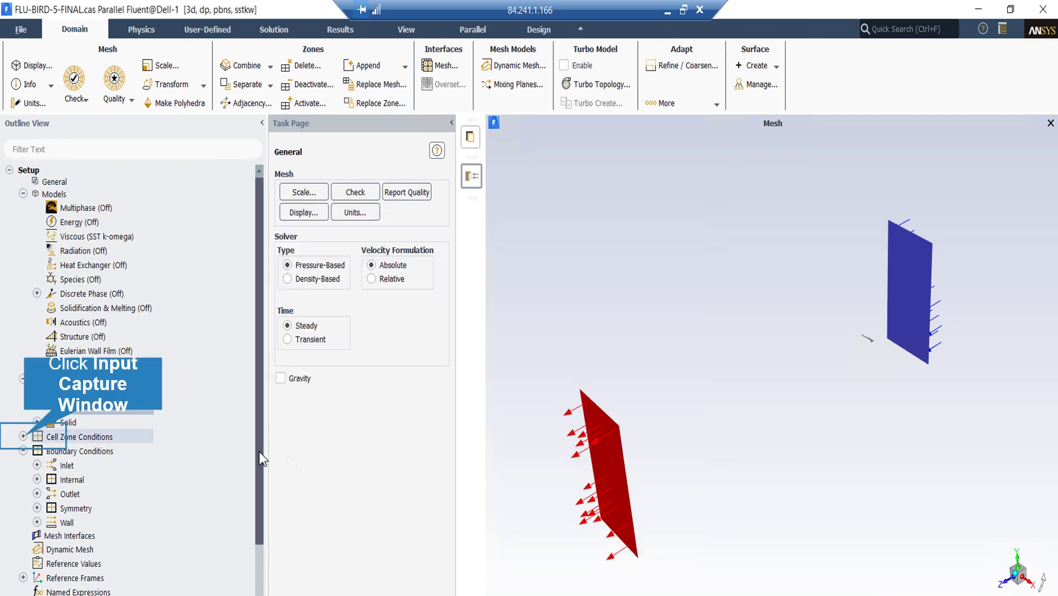
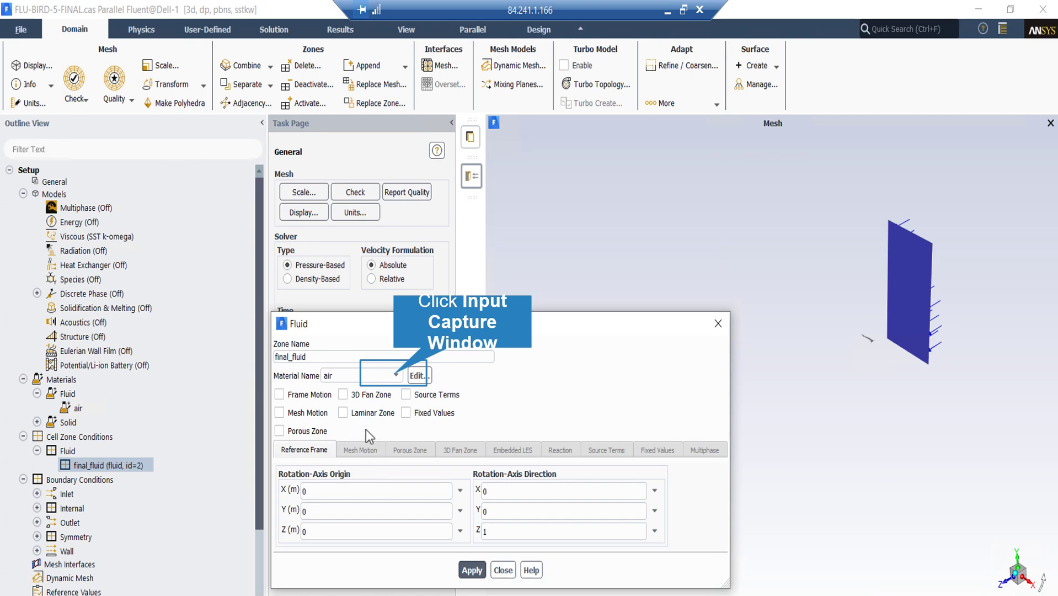
Assign air as the material of the final_fluid cell zone and apply it.
left_click(394, 377)
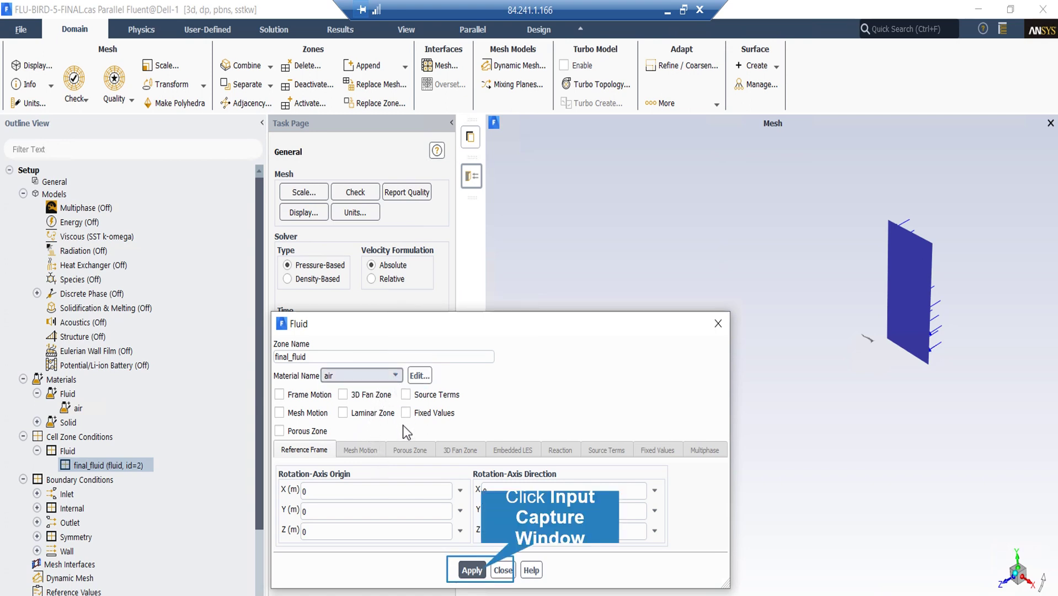
left_click(482, 574)
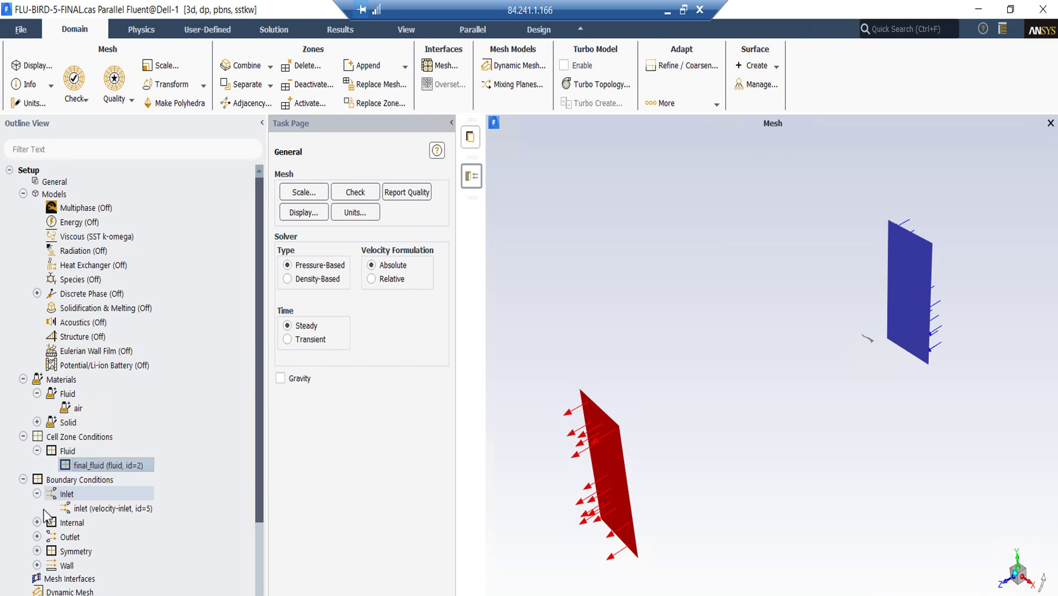
Expand the boundary condition groups, including symmetry and internal, to list their zones.
scroll(37, 499, "down", 2)
left_click(37, 487)
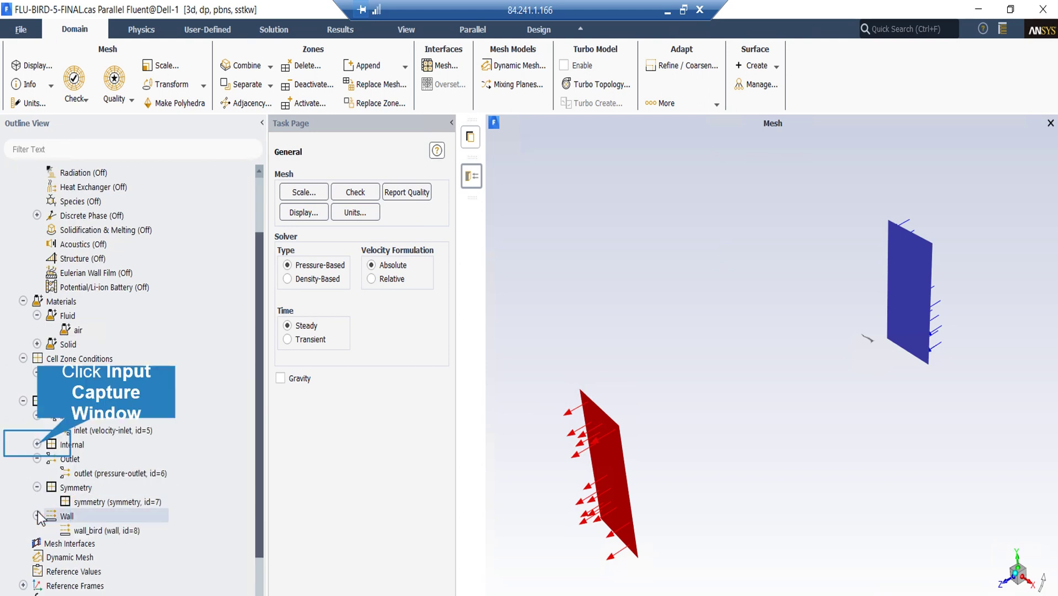
left_click(37, 444)
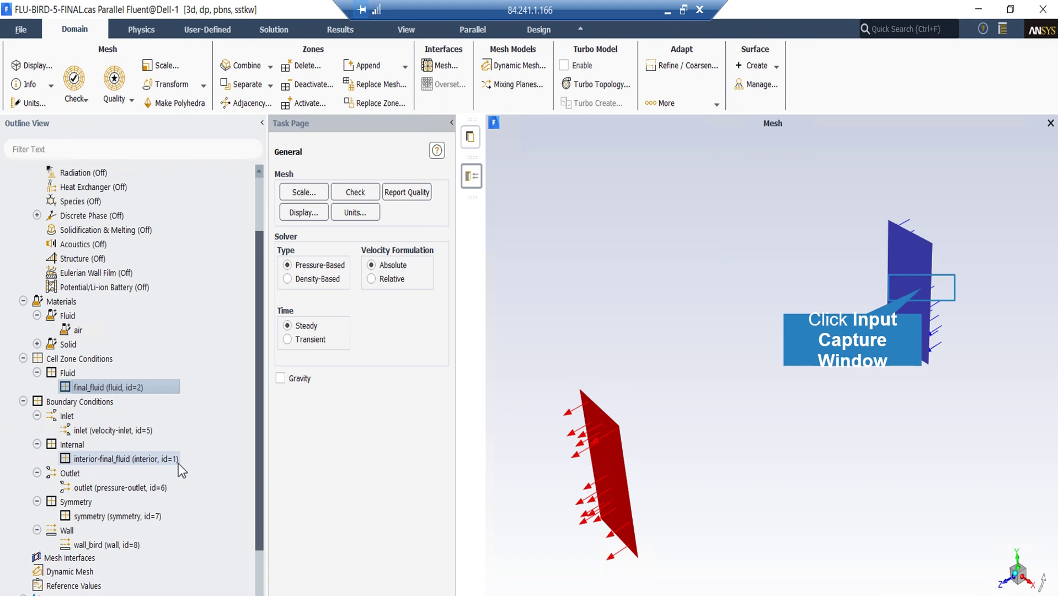
Identify the inlet, outlet and wall_bird surfaces in the mesh view and inspect them up close and from the side.
left_click(922, 289)
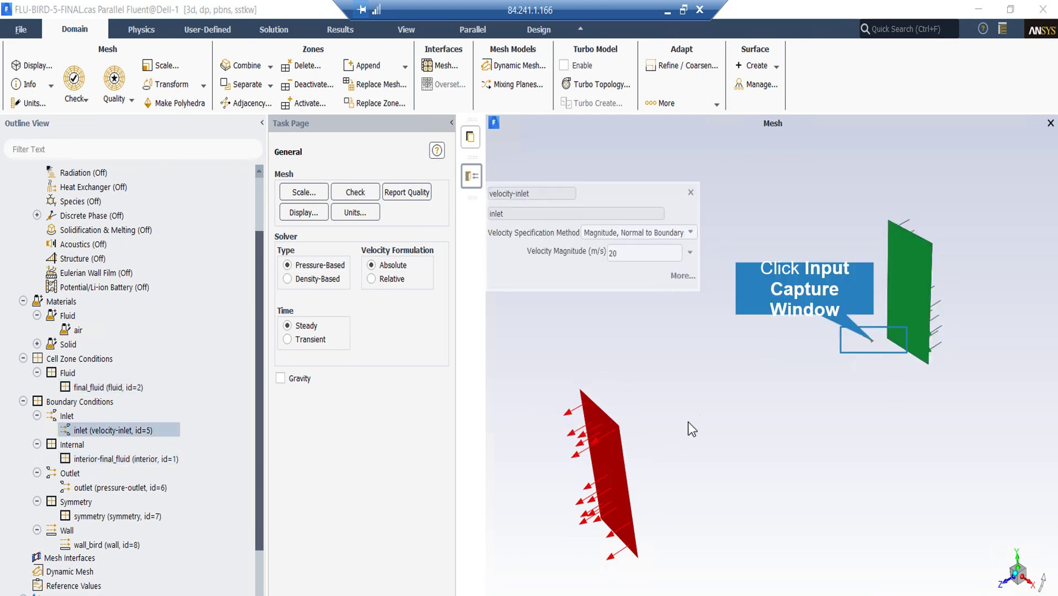
left_click(873, 341)
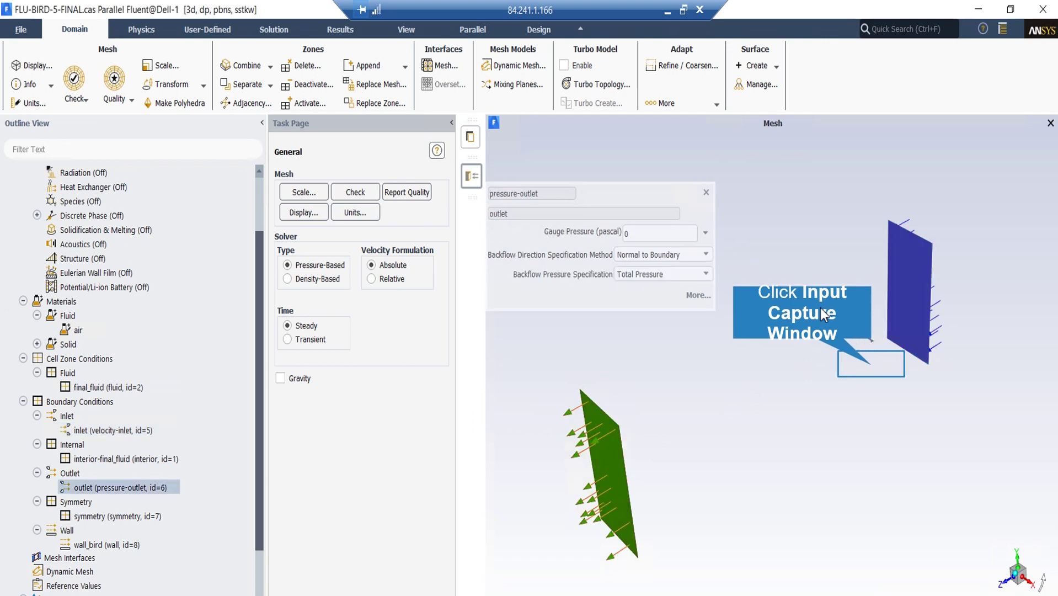
left_click(876, 340)
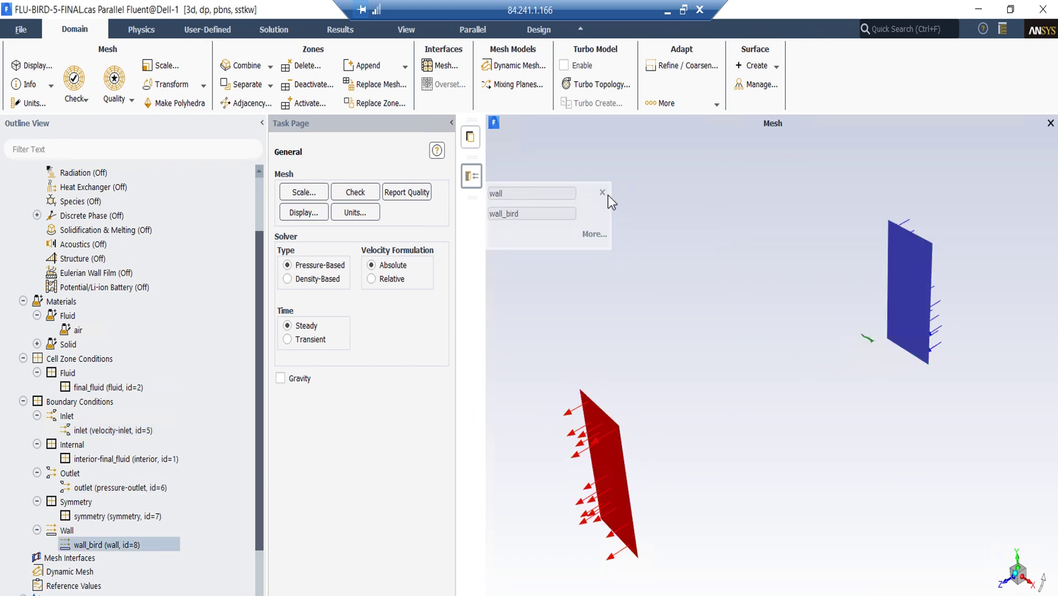
scroll(878, 345, "up", 6)
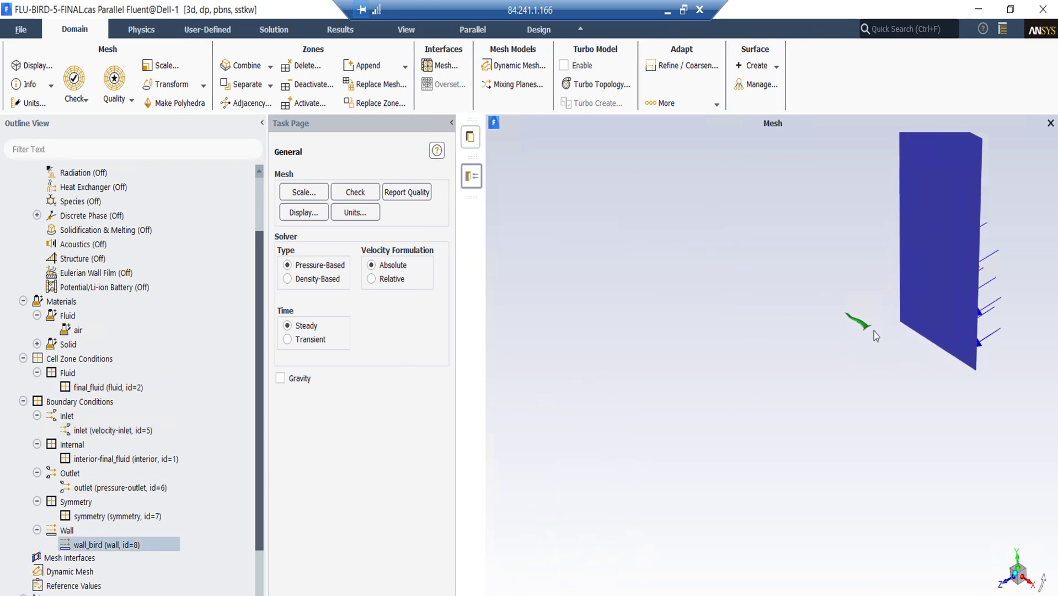
scroll(872, 315, "up", 2)
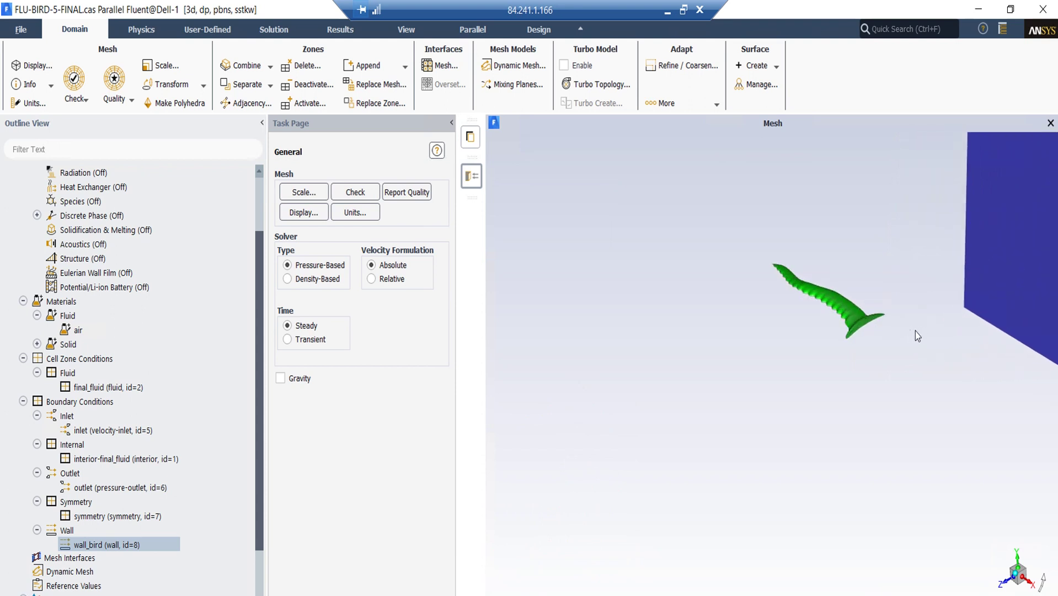
scroll(899, 333, "down", 6)
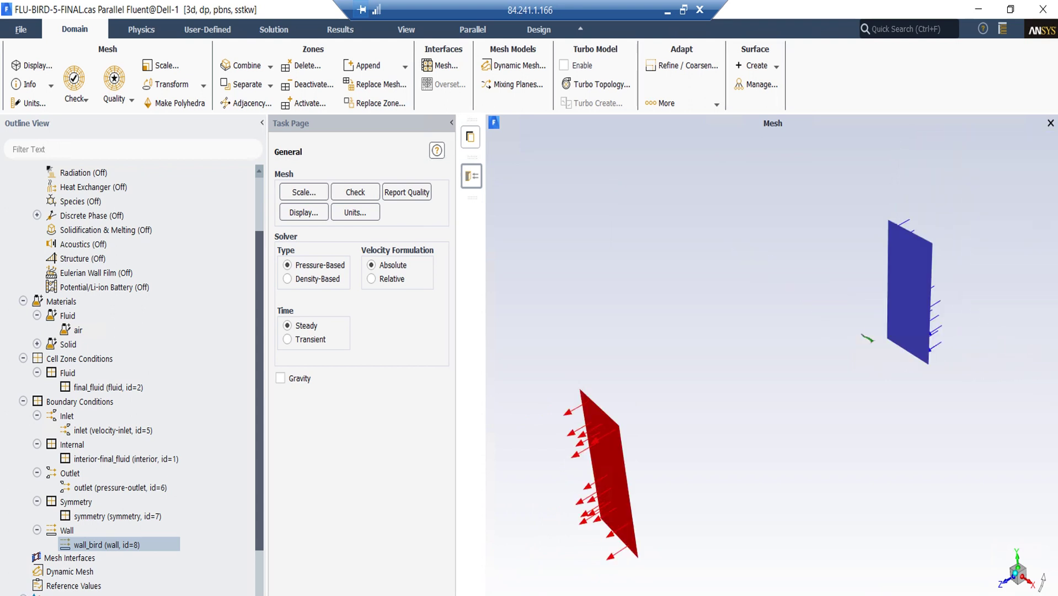
scroll(885, 360, "up", 2)
scroll(886, 362, "down", 5)
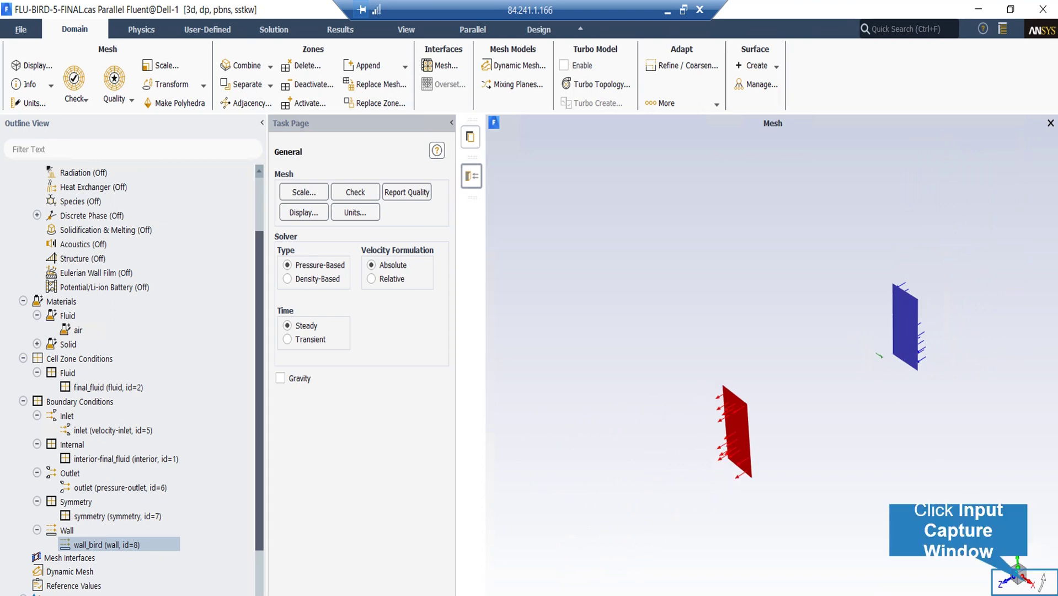
left_click(1017, 574)
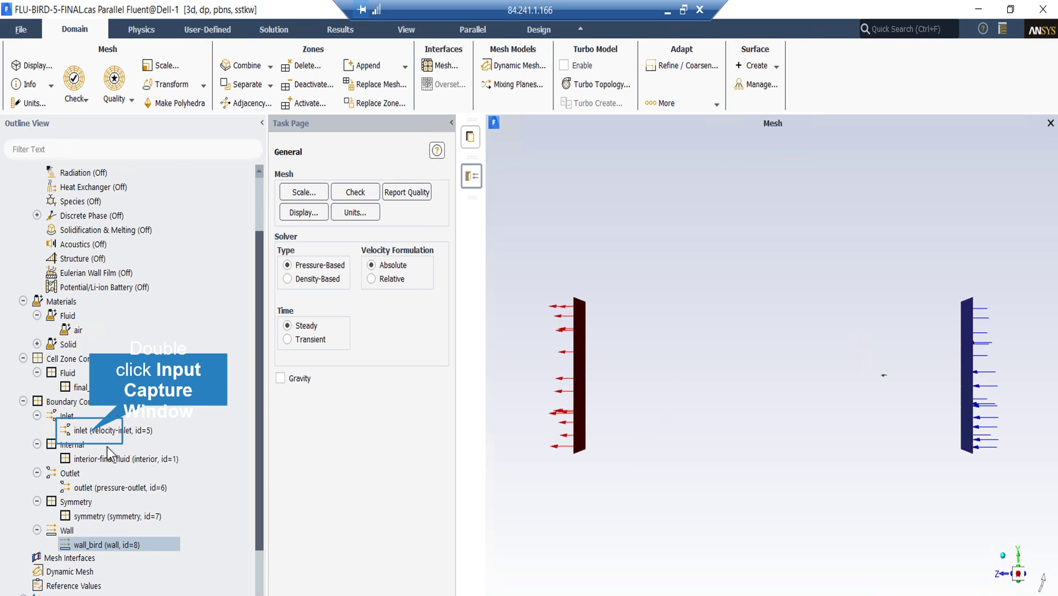
Review the inlet's velocity magnitude, turbulent intensity and turbulent viscosity ratio.
double_click(93, 436)
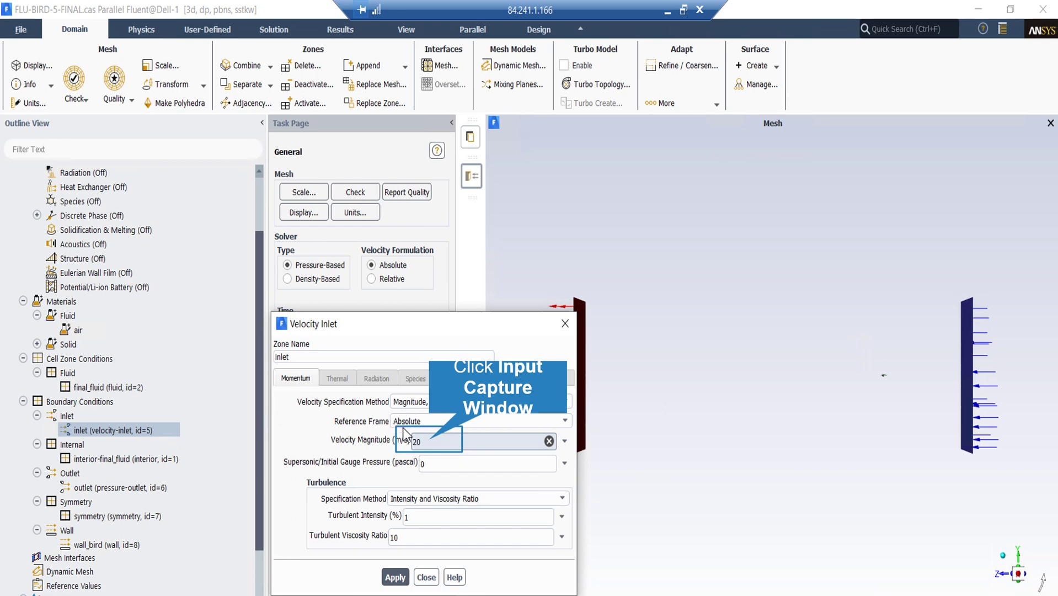
left_click(429, 440)
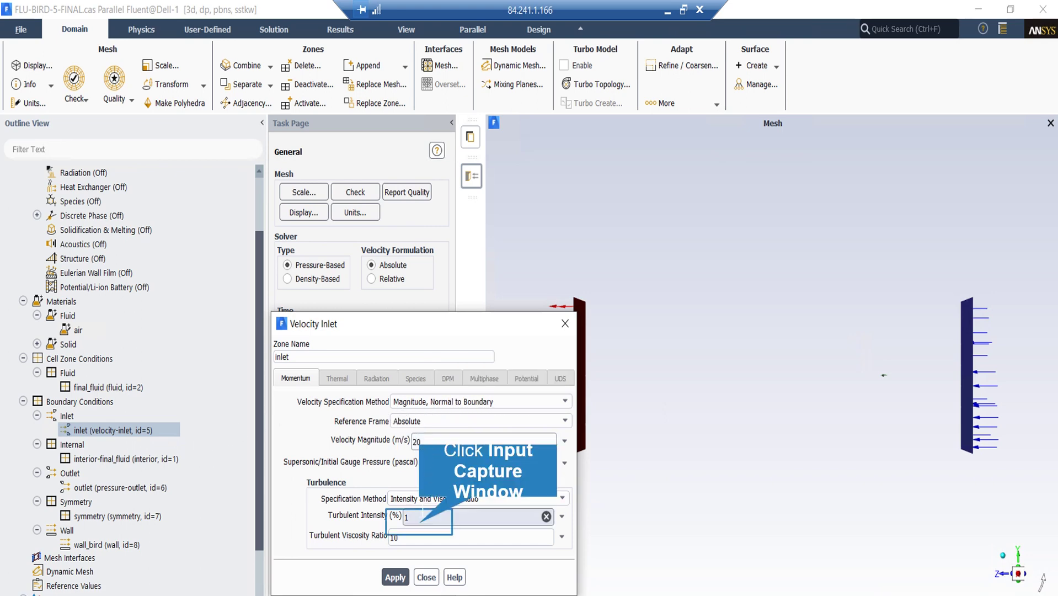
left_click(420, 522)
left_click(418, 537)
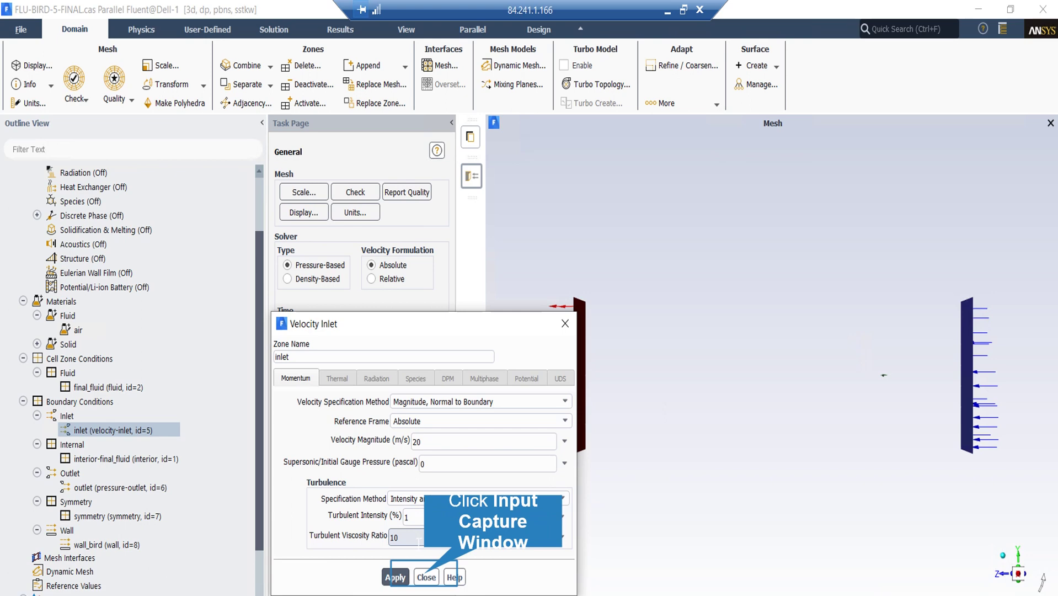
left_click(426, 578)
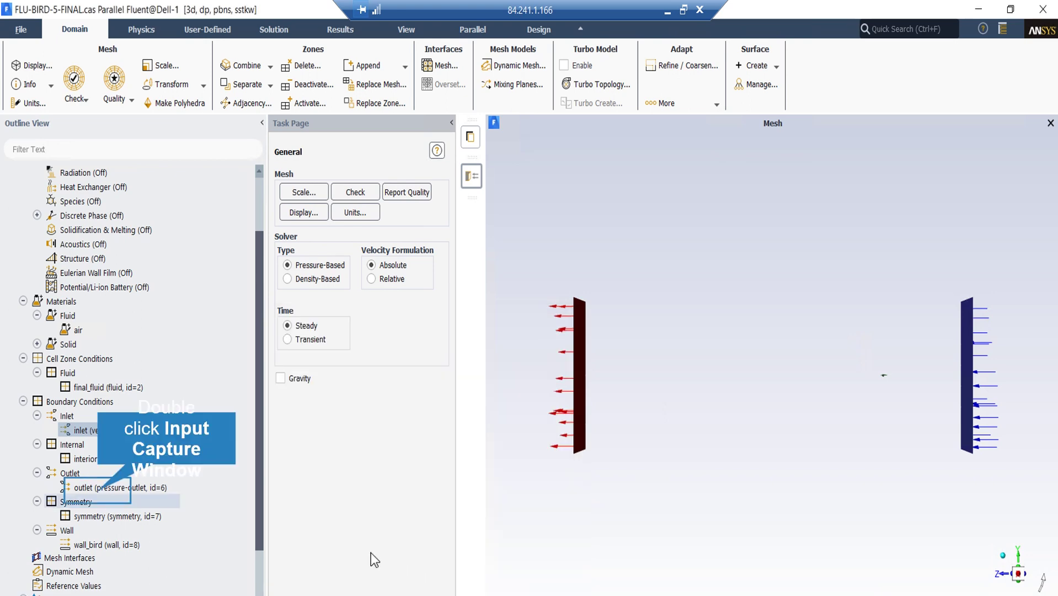
Review the pressure outlet's gauge pressure, set its backflow turbulent intensity to 1%, and apply the change.
double_click(98, 490)
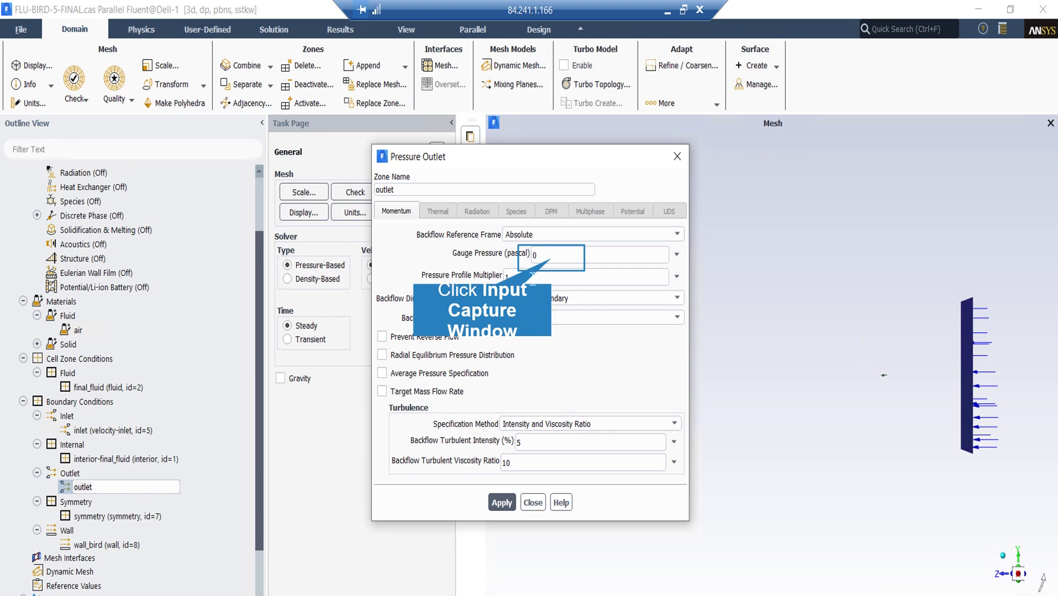
left_click(552, 259)
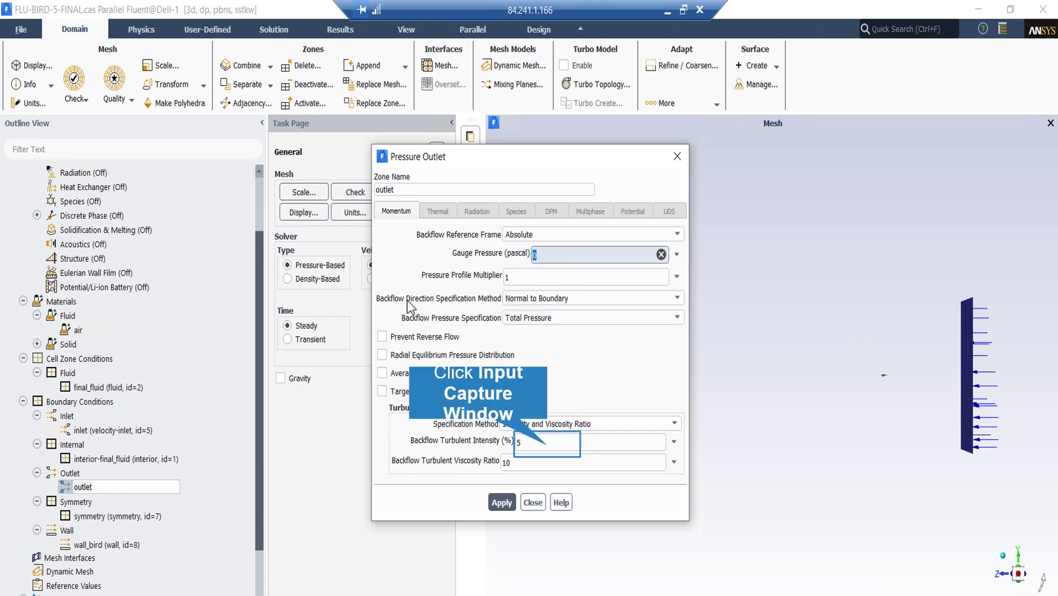
left_click(510, 463)
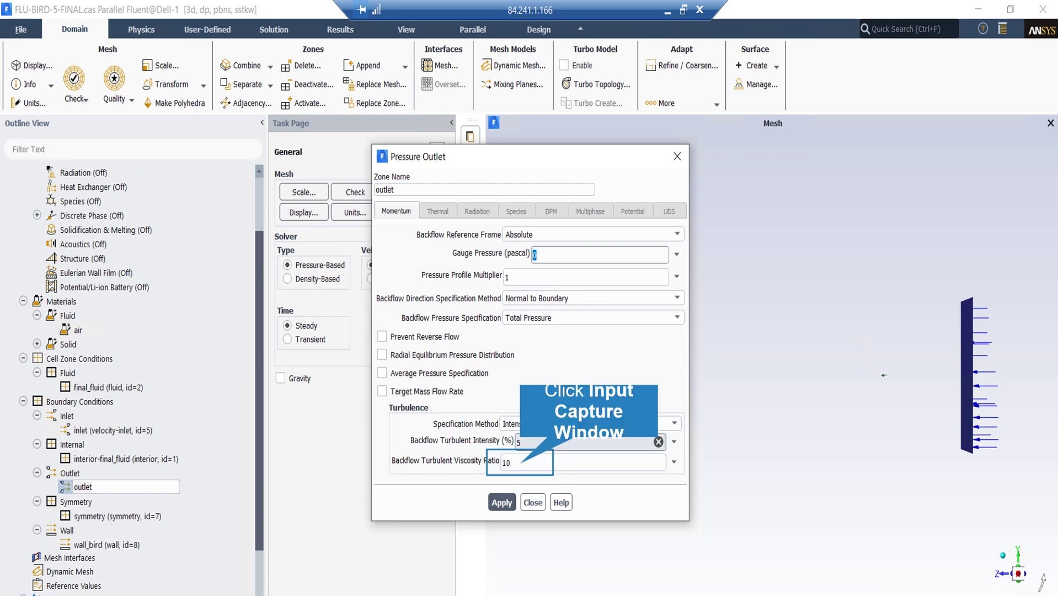
left_click(531, 448)
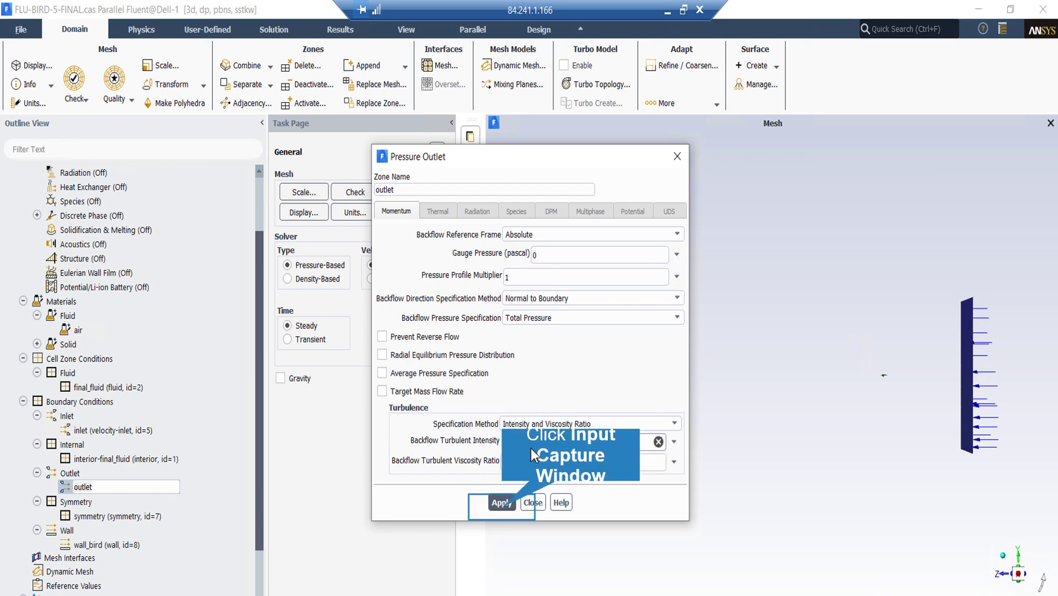
left_click(503, 504)
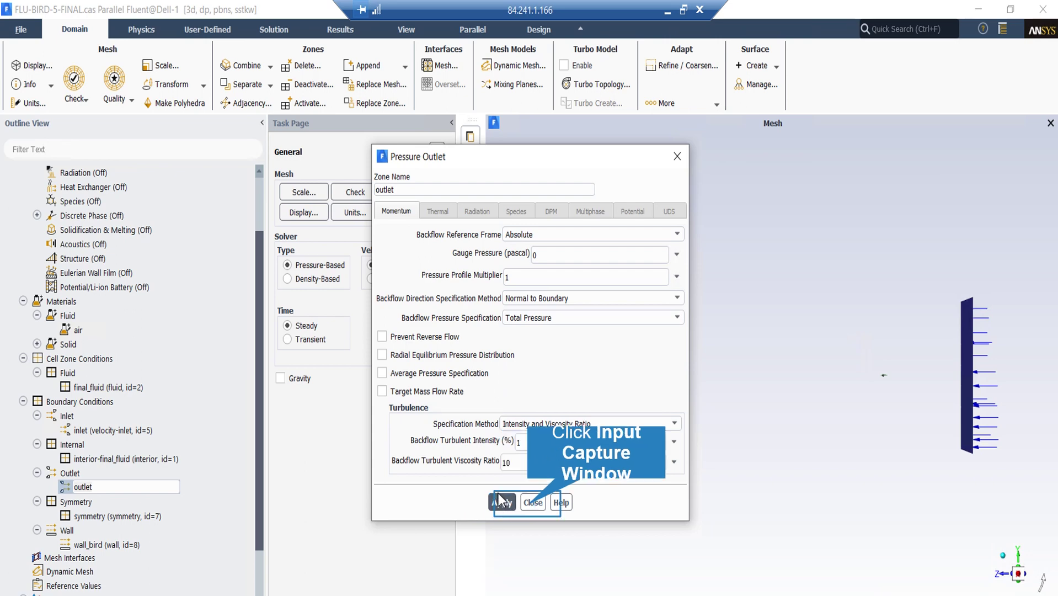
left_click(527, 502)
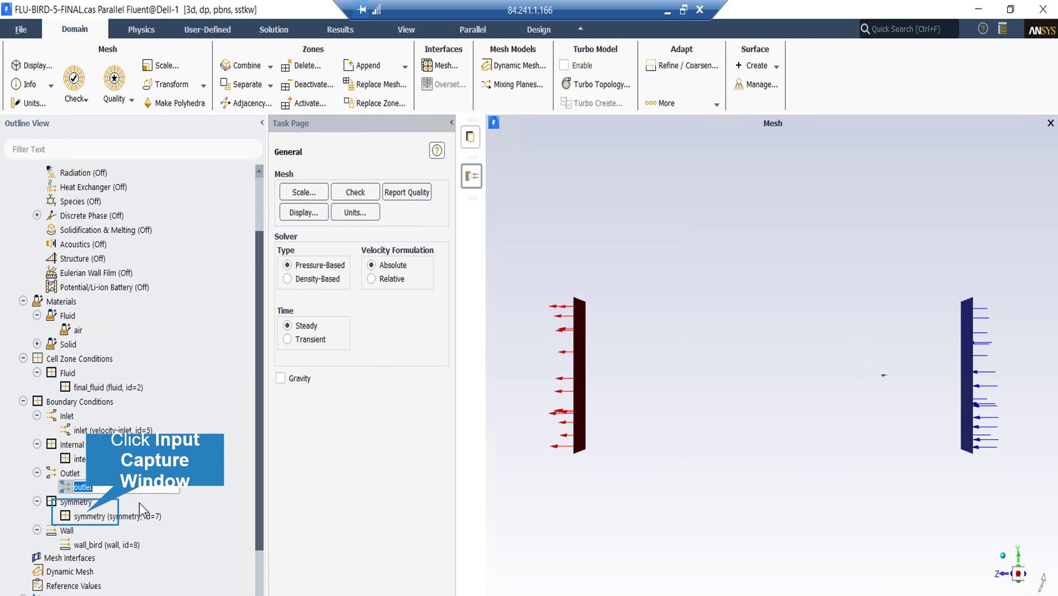
Review the symmetry boundary and the wall_bird zone's wall motion, shear condition and roughness settings.
double_click(88, 515)
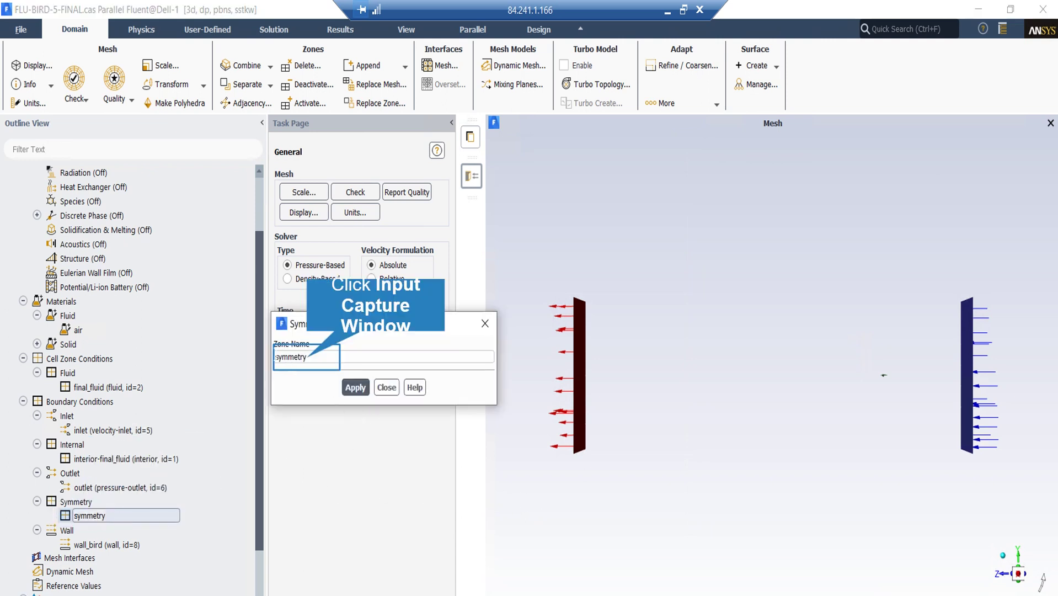
left_click_drag(307, 359, 271, 350)
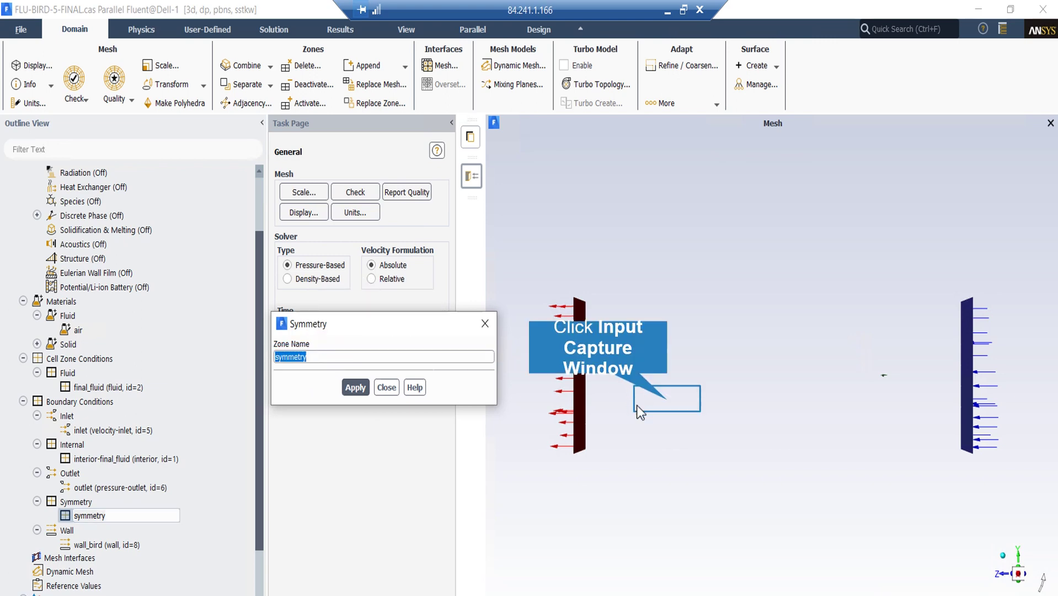
left_click(668, 399)
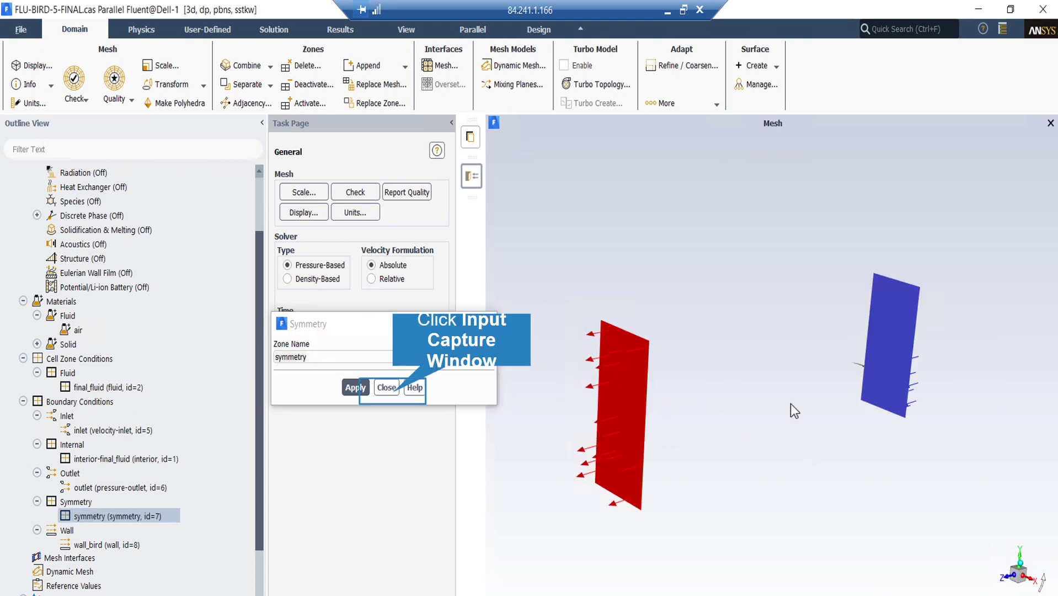
left_click(387, 389)
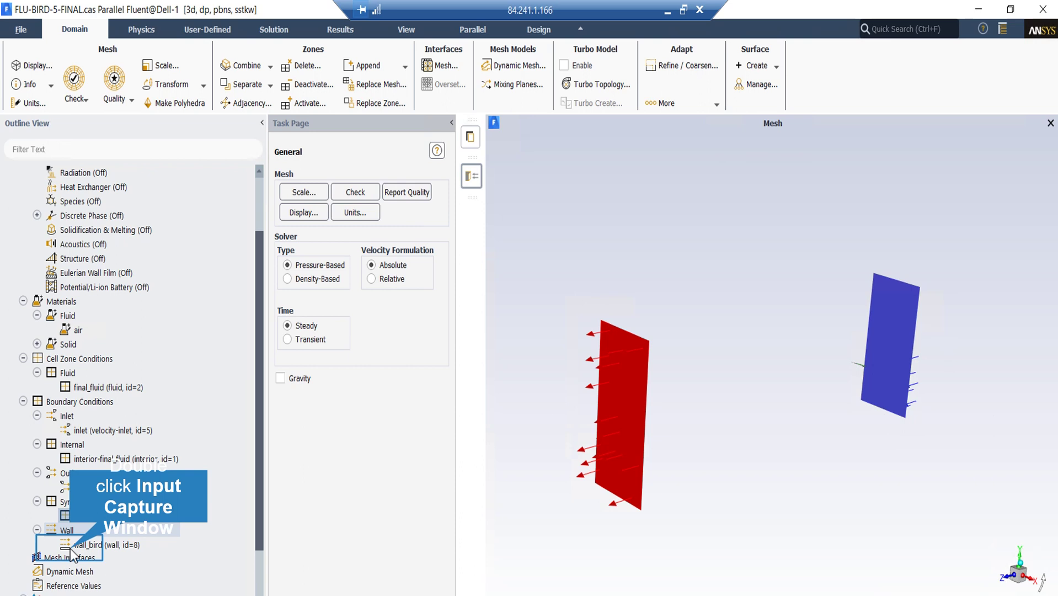
double_click(72, 547)
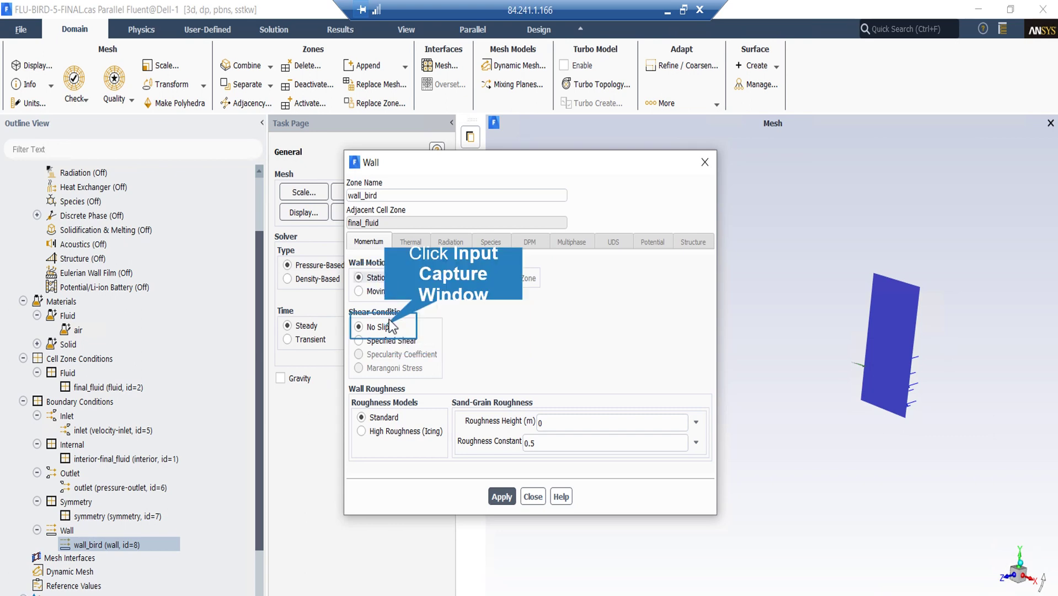
left_click(533, 497)
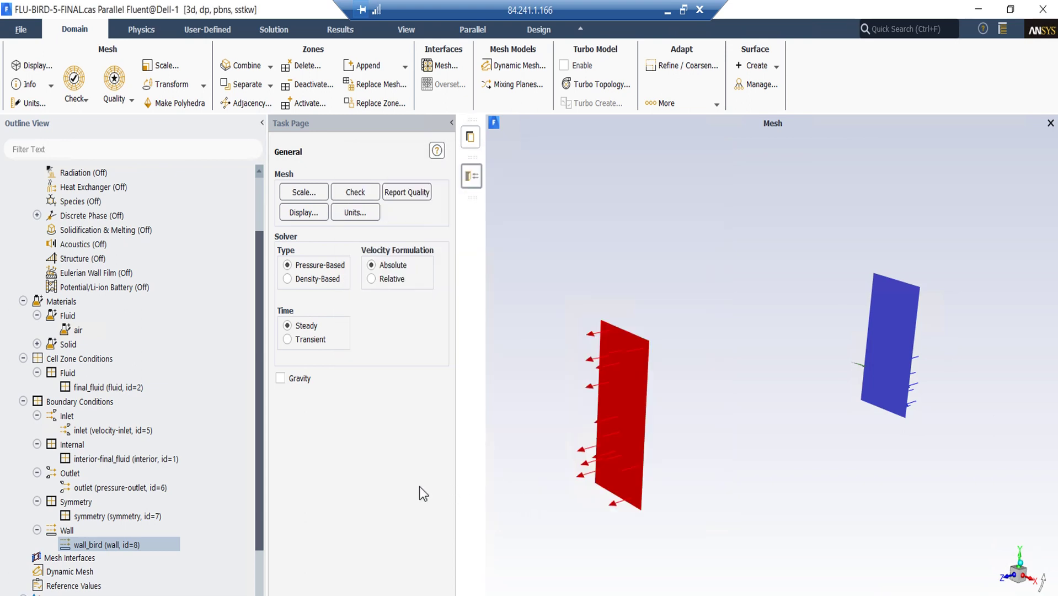
Set the solution methods to Coupled scheme, Second Order Upwind momentum and Pseudo Transient, and display the relaxation factors.
scroll(53, 519, "down", 1)
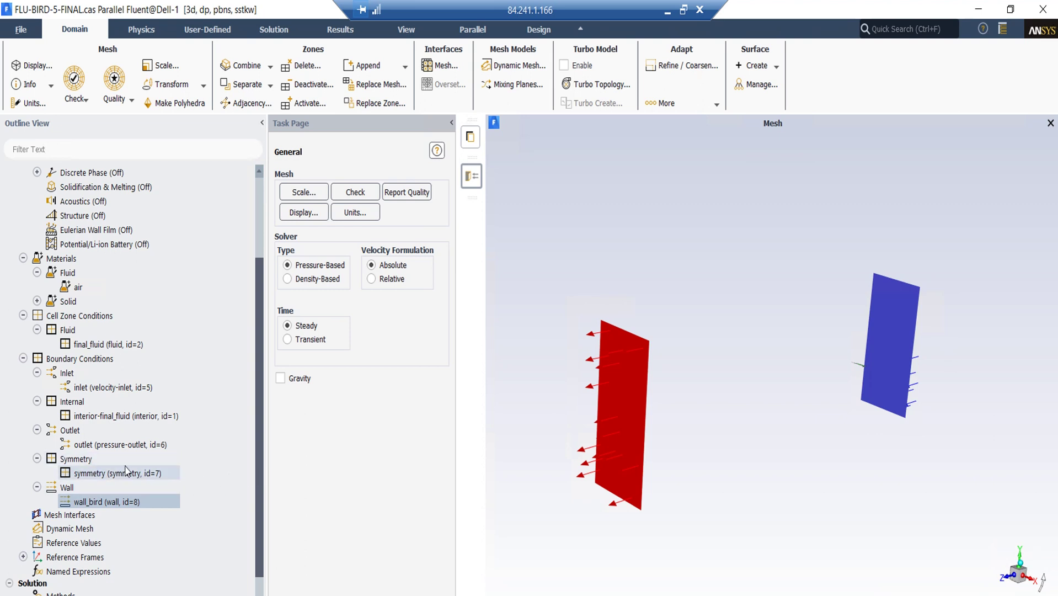
scroll(127, 470, "down", 2)
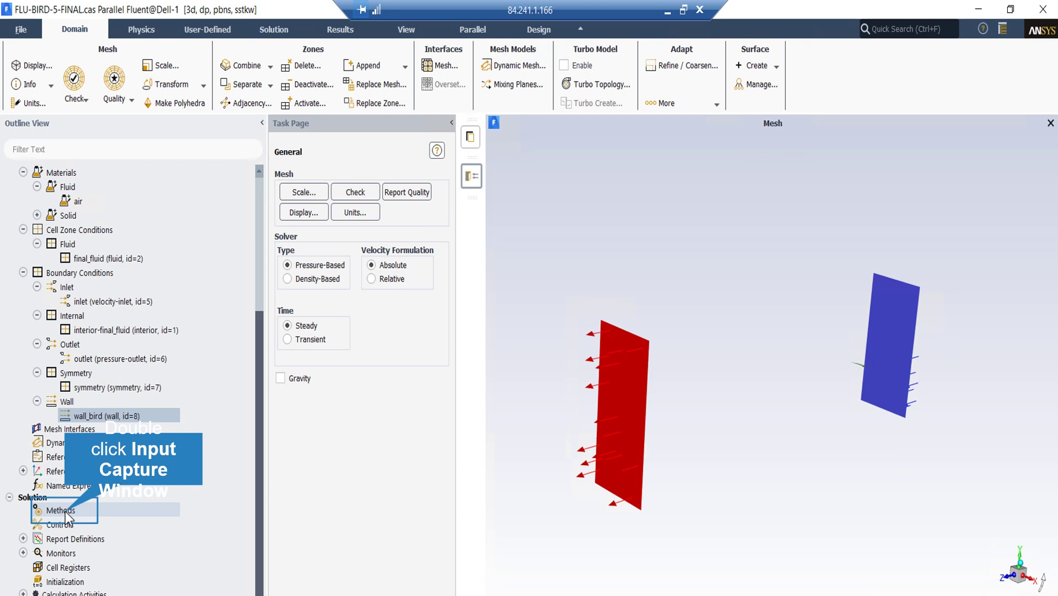
double_click(65, 512)
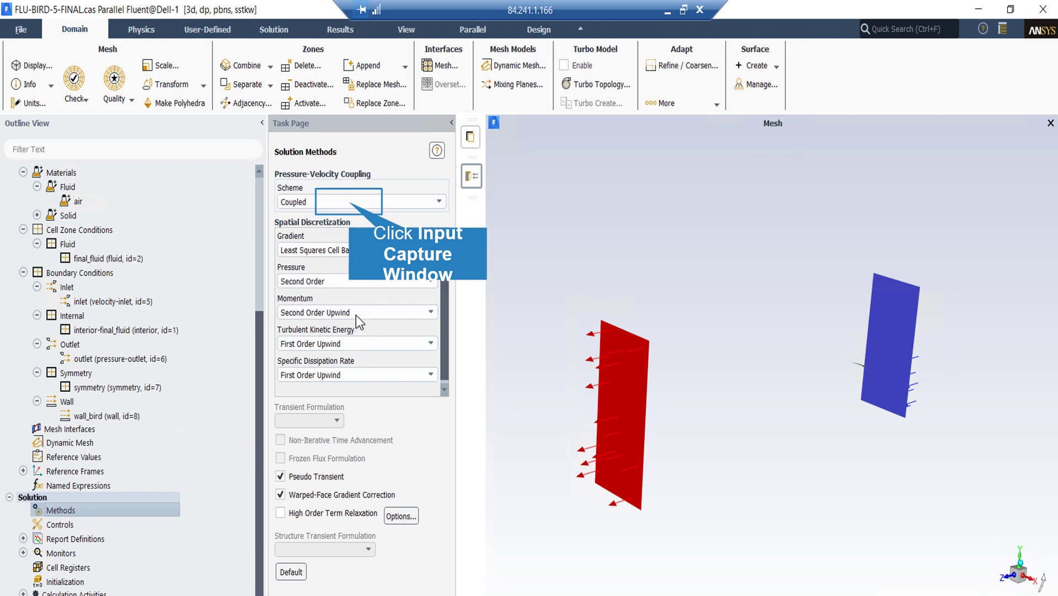
left_click(344, 203)
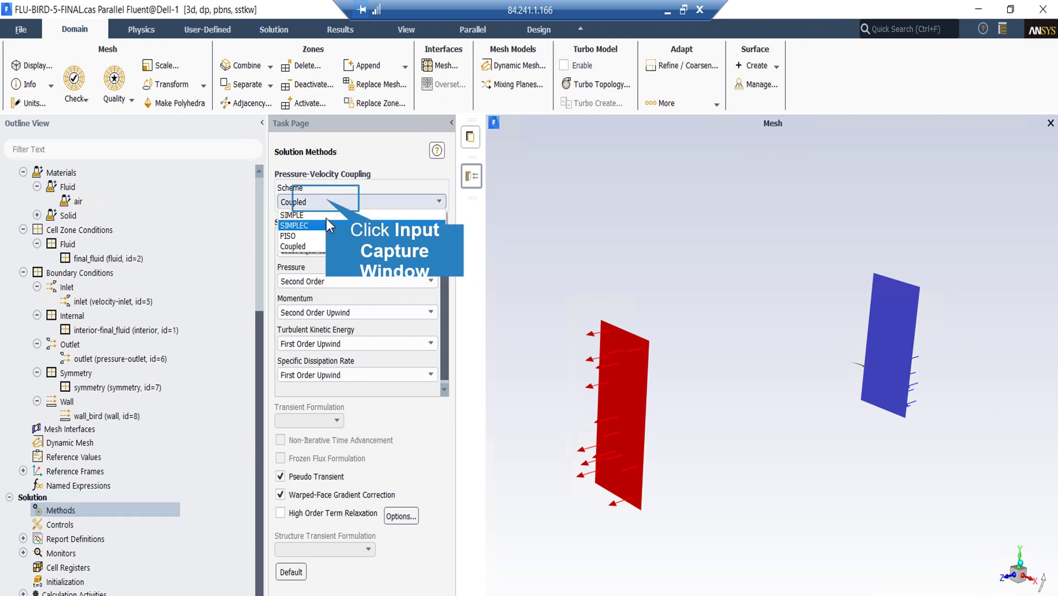
left_click(324, 202)
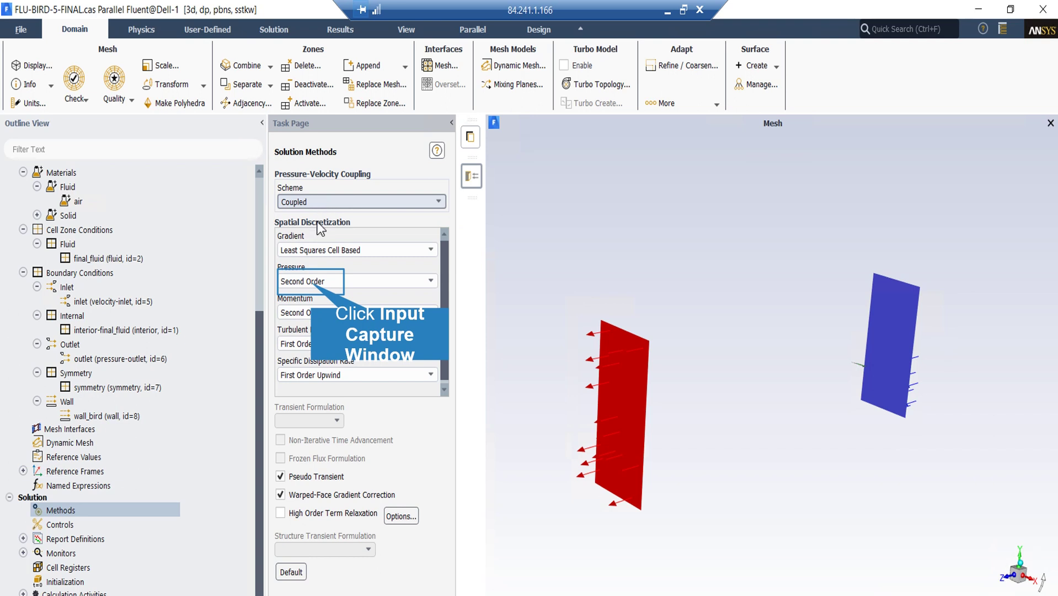
left_click(308, 312)
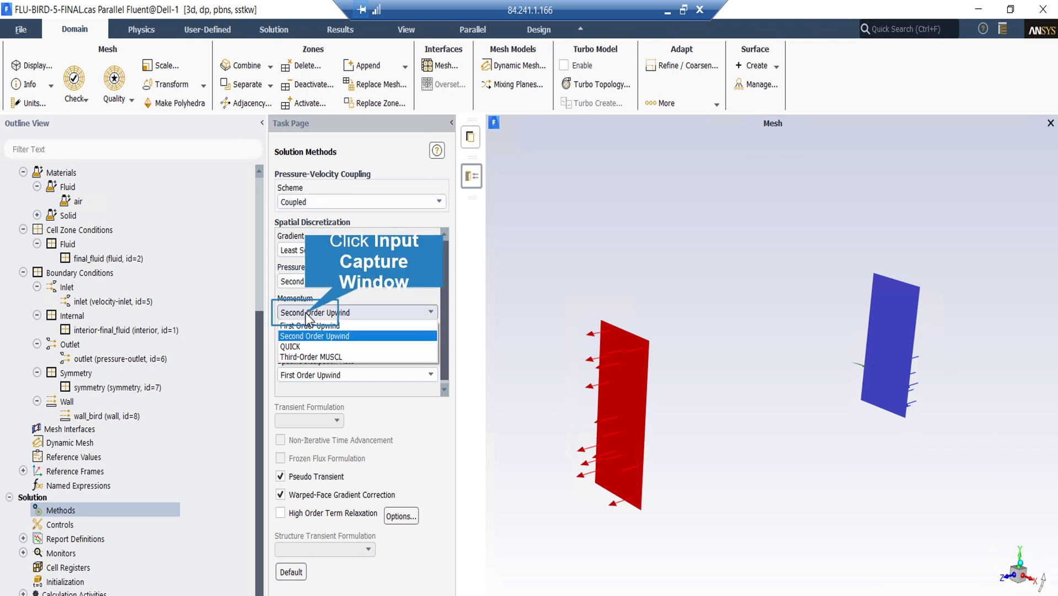
double_click(313, 341)
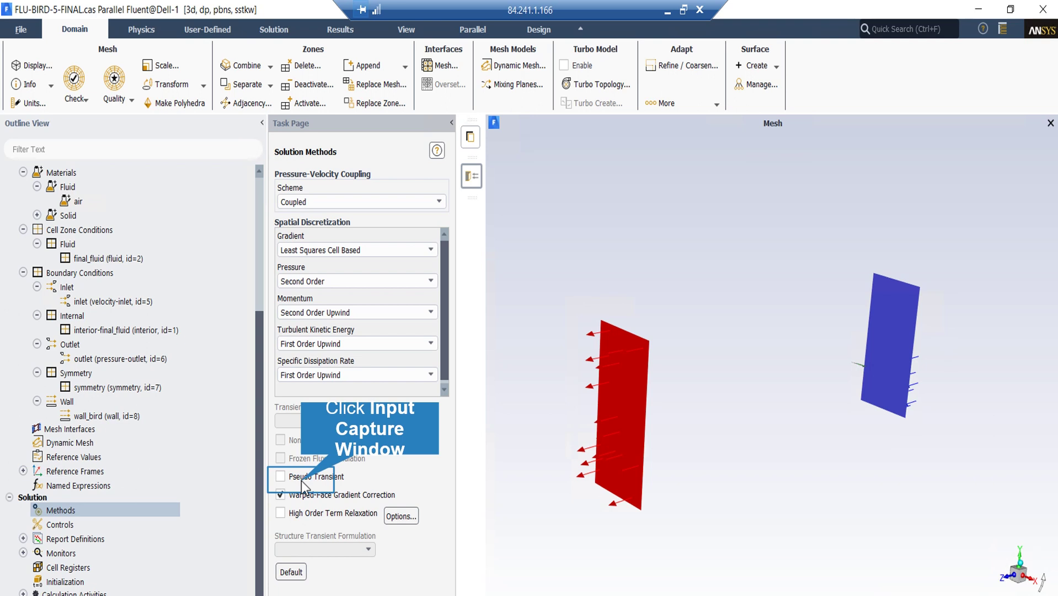
left_click(293, 480)
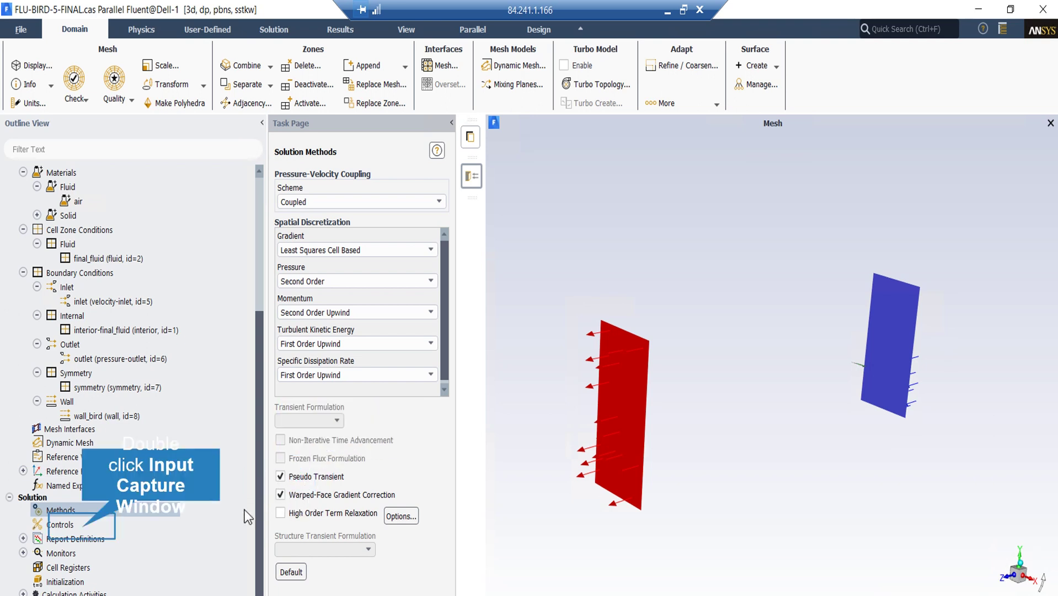
double_click(90, 525)
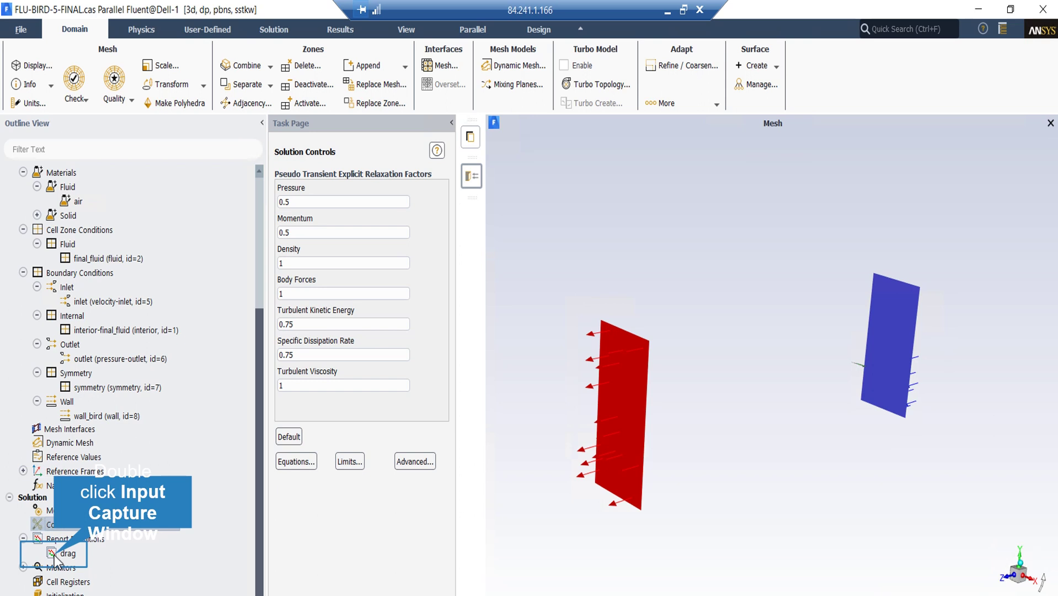
Set the drag report's force vector Z component to 1, with Drag Force output on wall_bird.
double_click(55, 556)
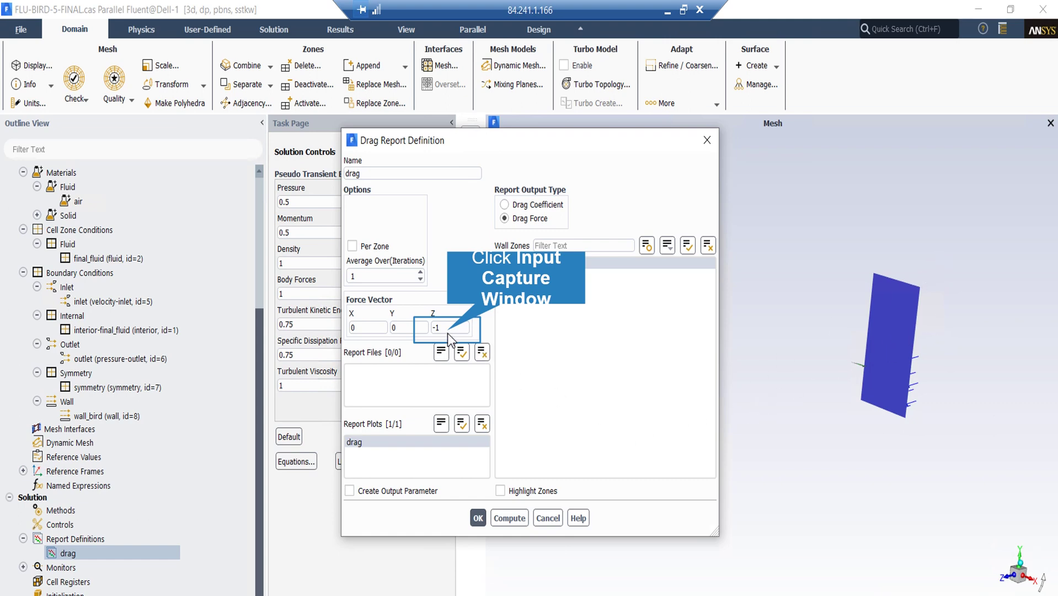
left_click_drag(448, 330, 421, 327)
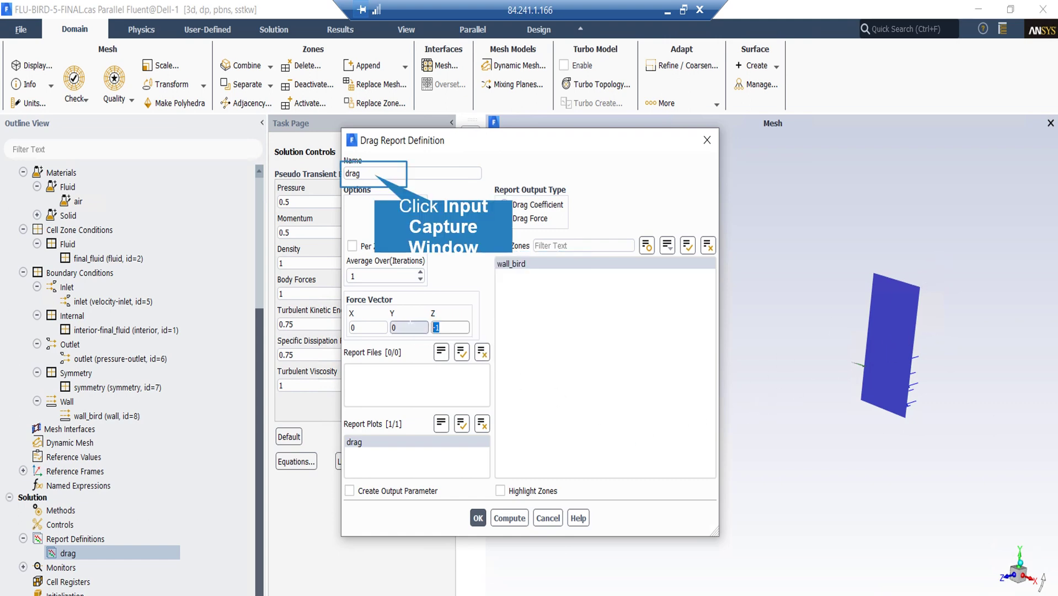
type("1")
left_click_drag(377, 175, 308, 198)
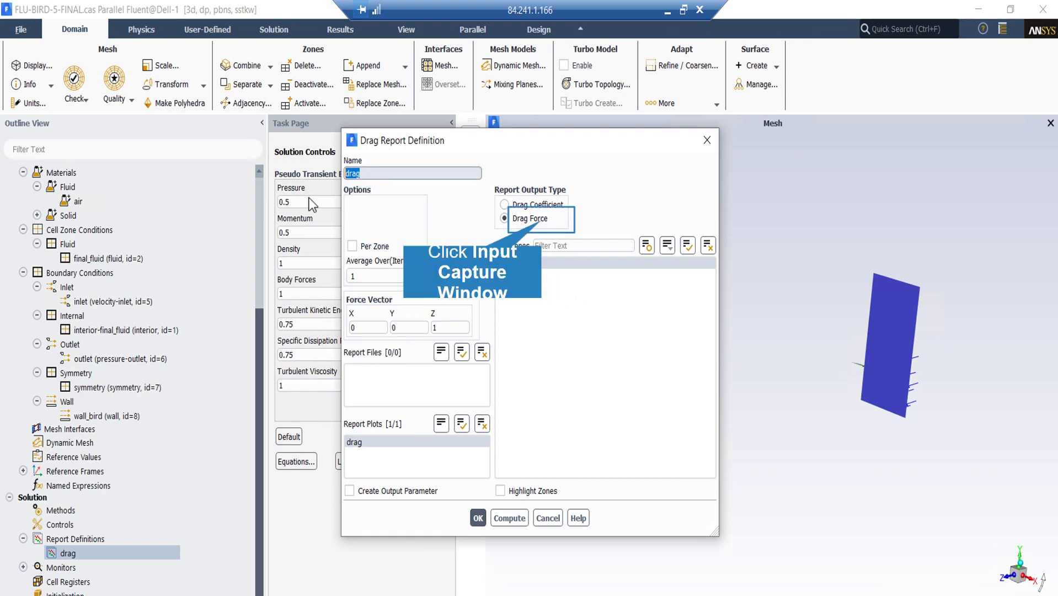
left_click(541, 220)
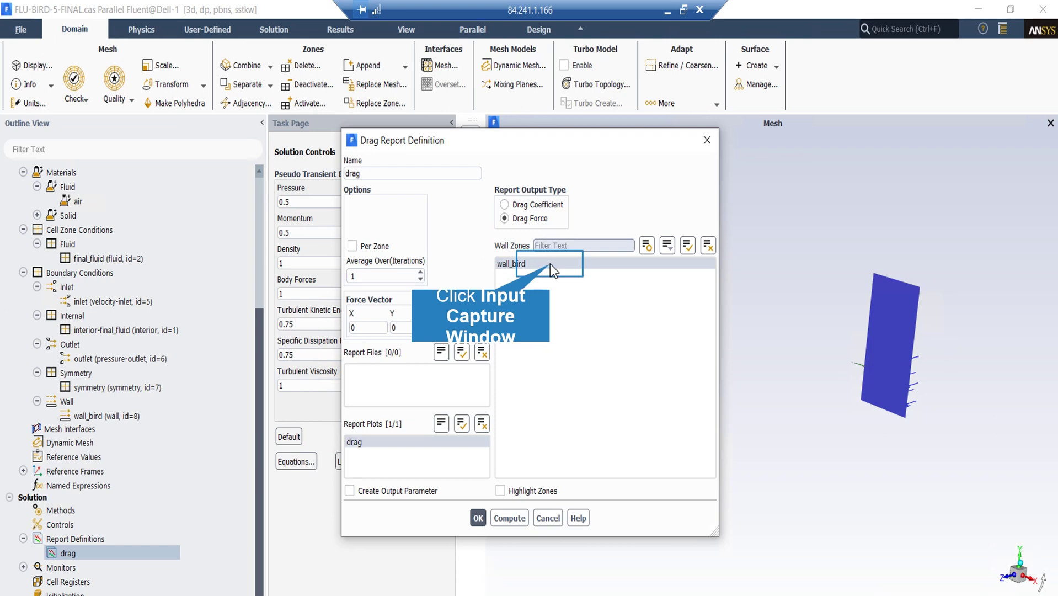
left_click(549, 265)
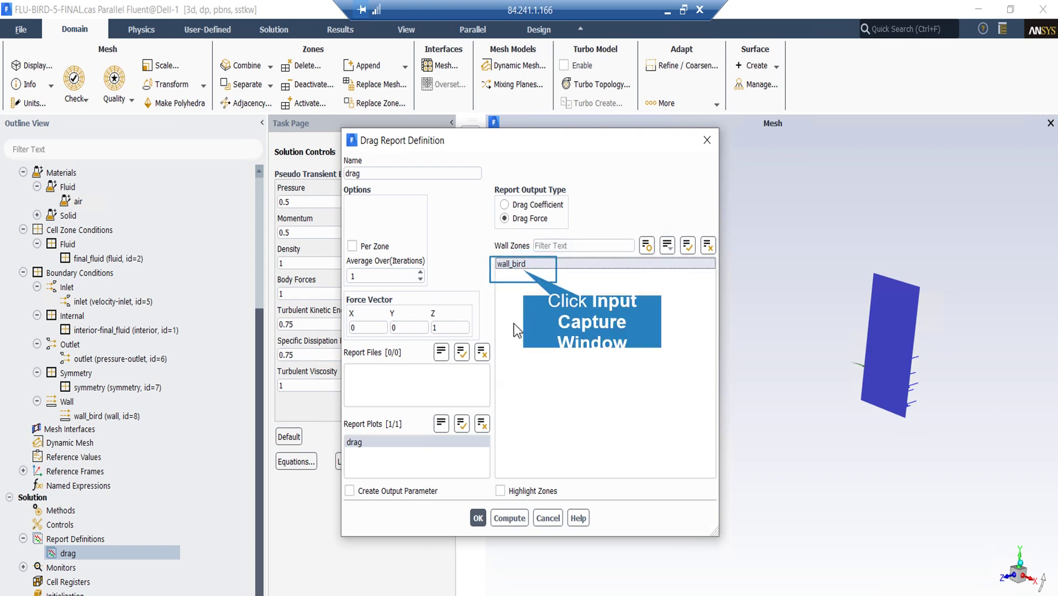
left_click(524, 269)
left_click(477, 518)
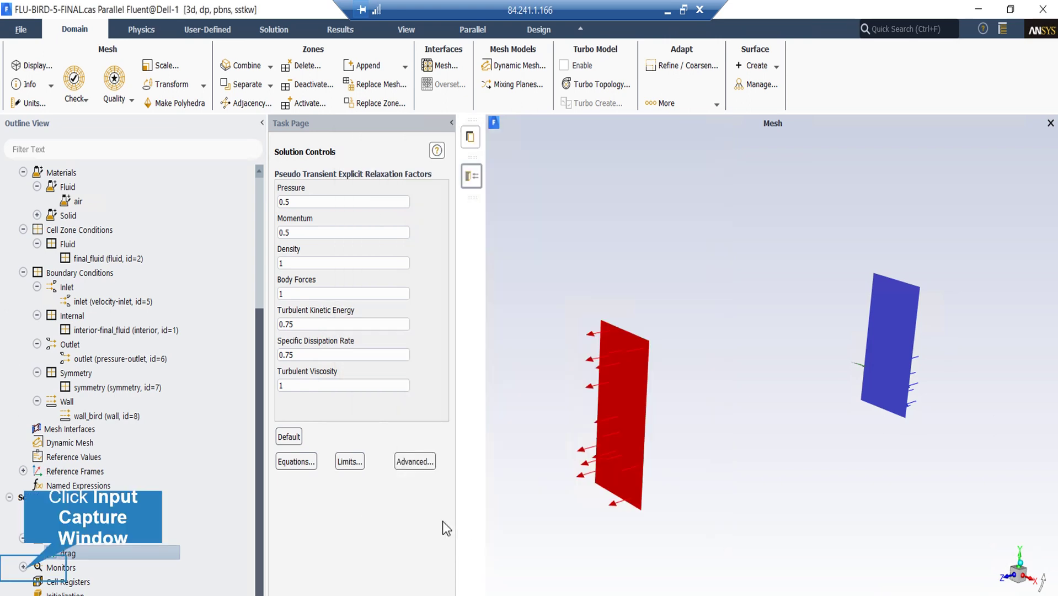
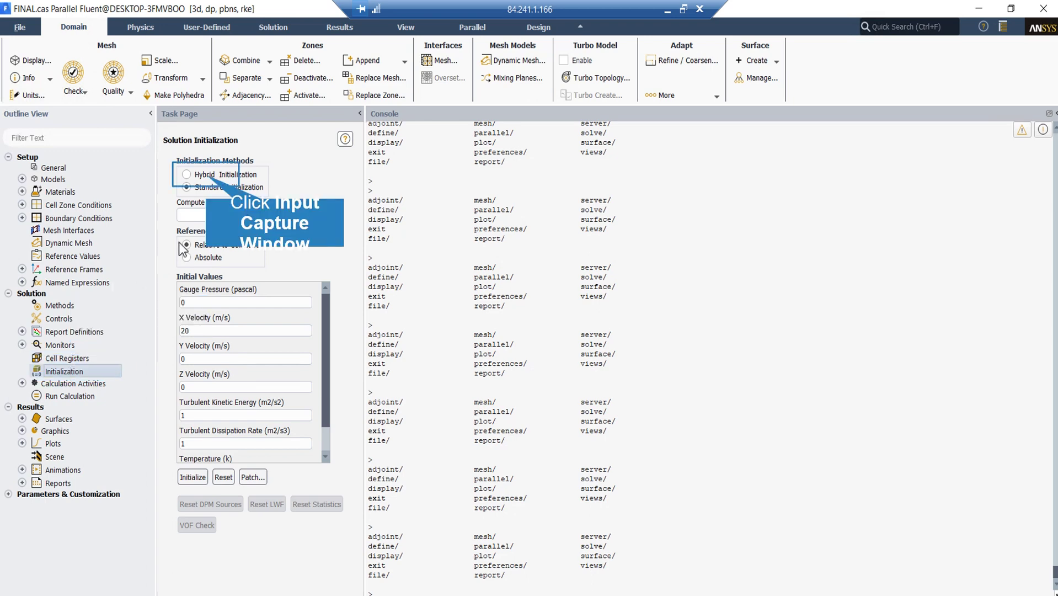
Compare the Hybrid and Standard initialization options, and review the calculation's number of iterations and time step method.
left_click(207, 176)
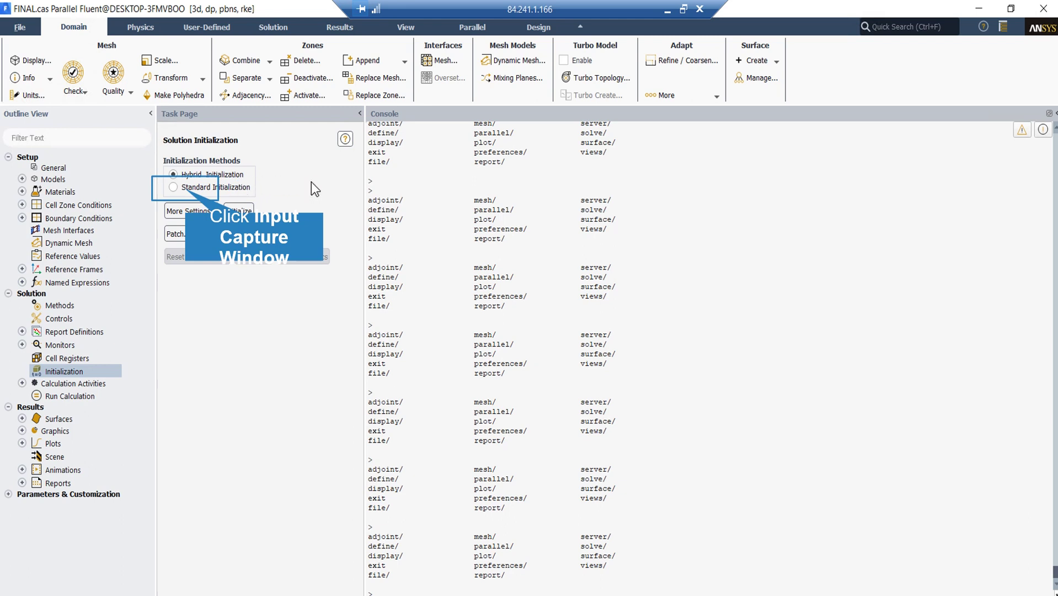
left_click(188, 189)
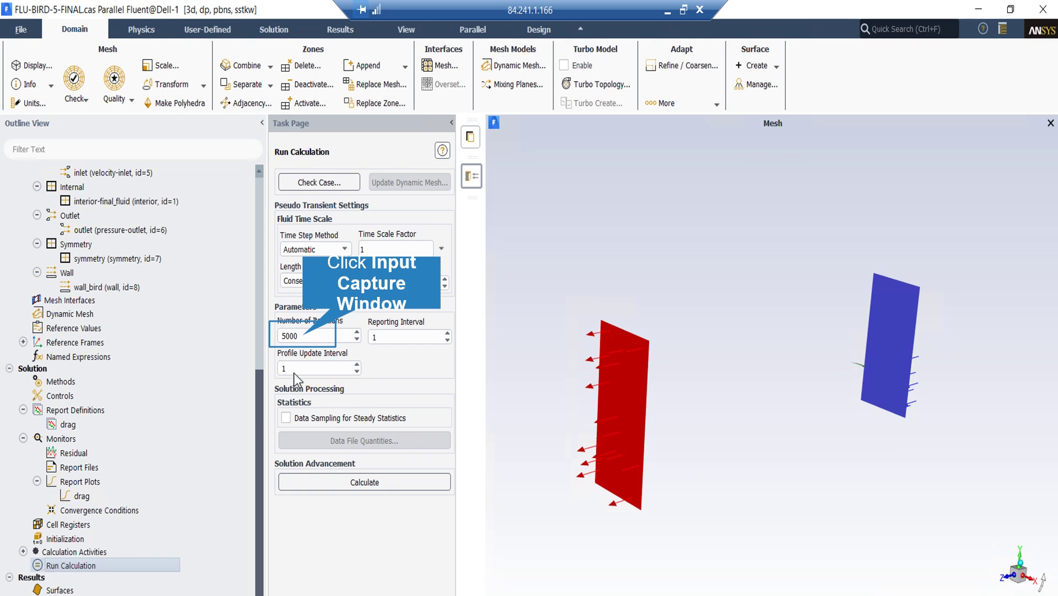
double_click(303, 336)
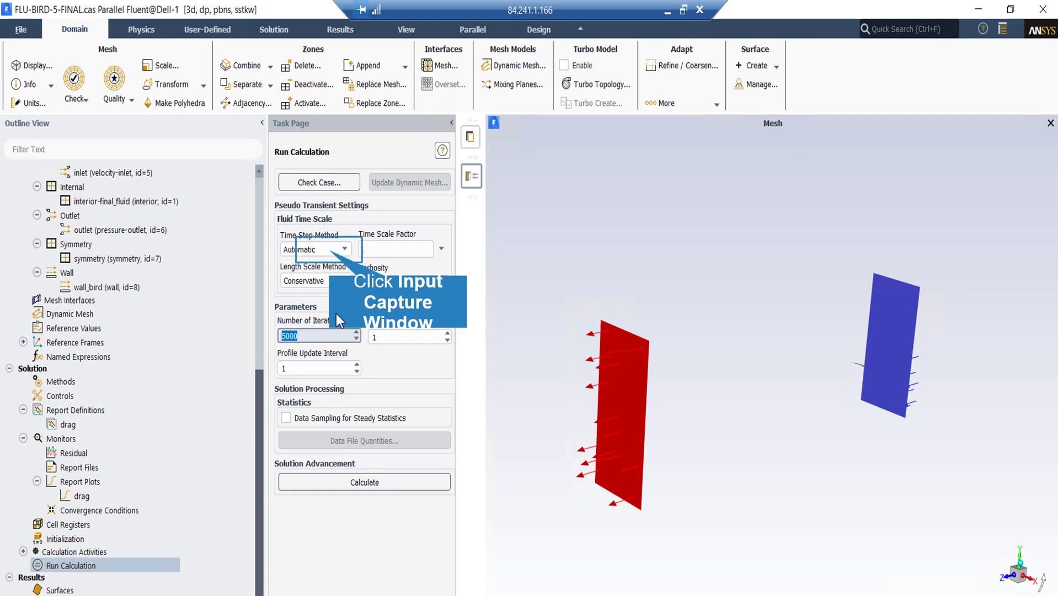
left_click(329, 251)
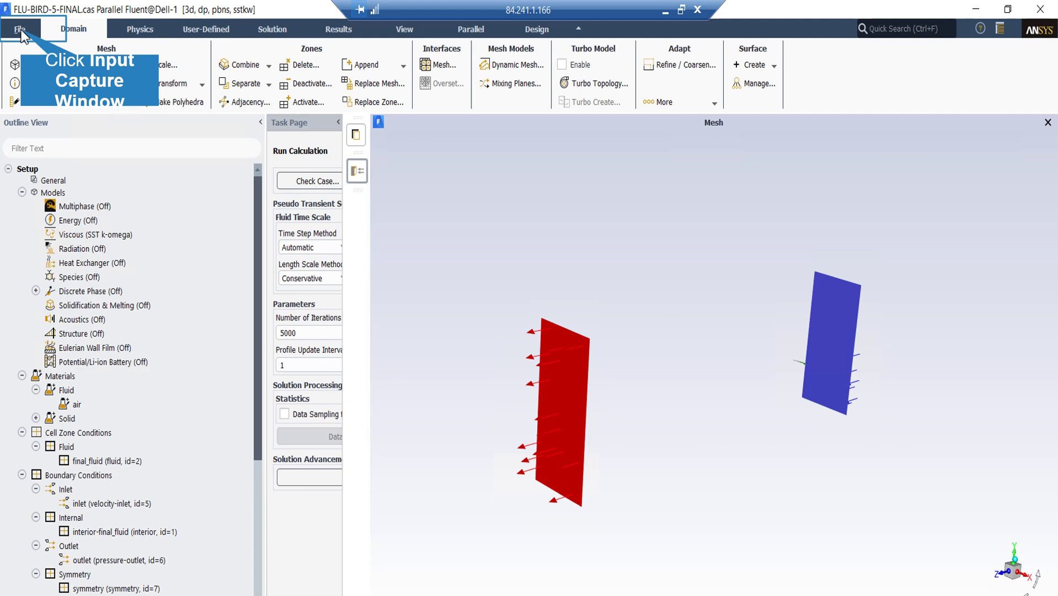
Set up a solution data export in CDAT for CFD-Post & EnSight format, including the inlet, outlet, symmetry and wall_bird surfaces.
left_click(21, 31)
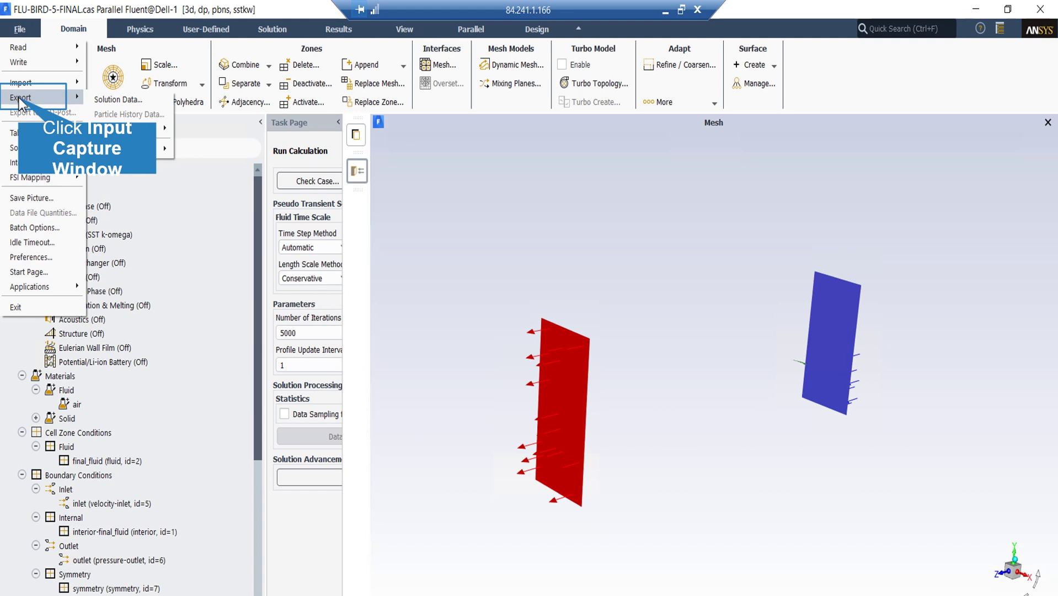
left_click(113, 99)
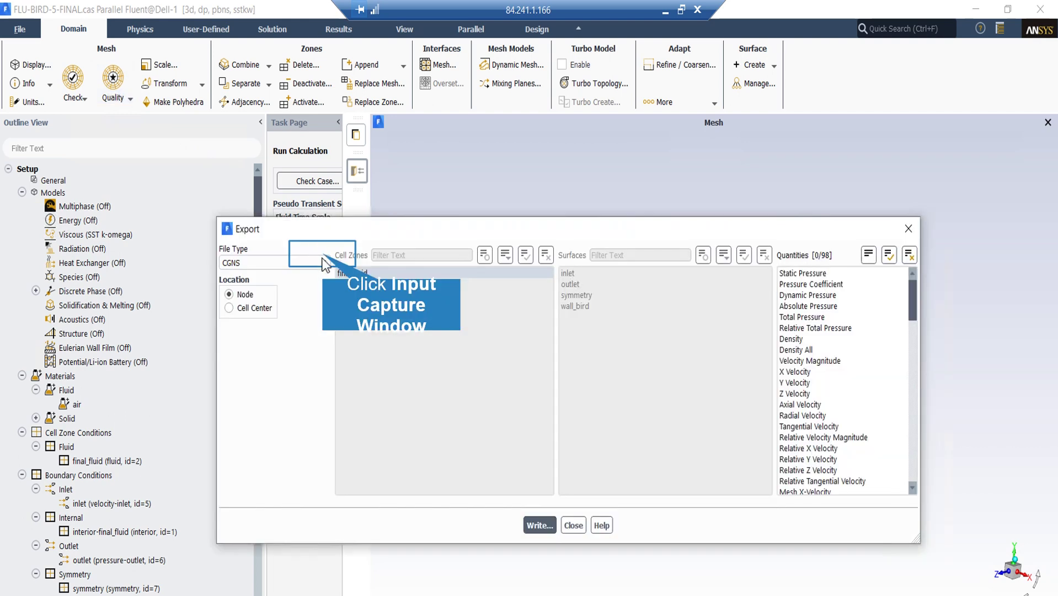
left_click(322, 262)
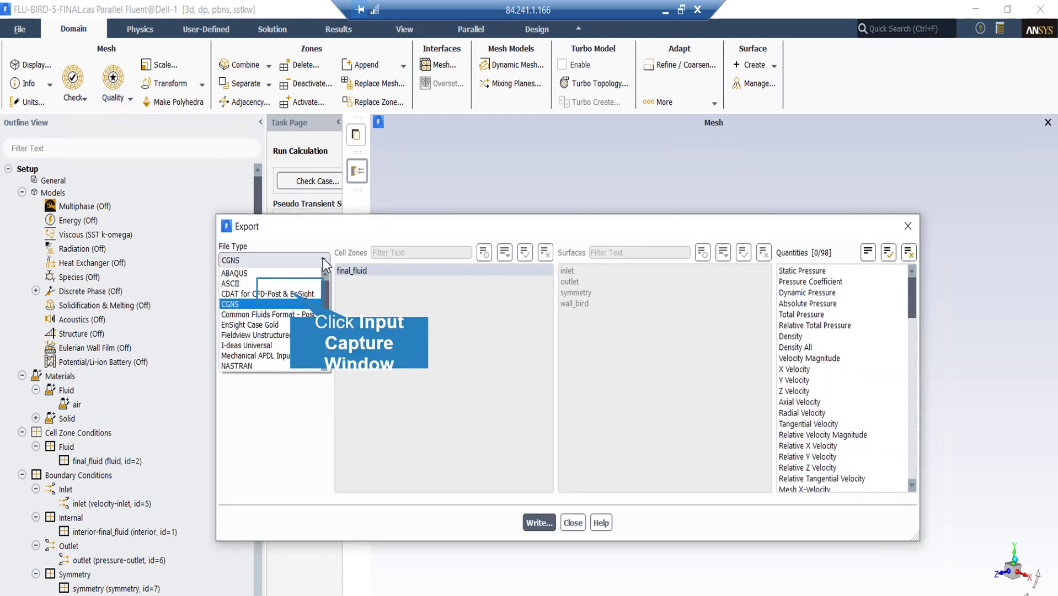
left_click(293, 294)
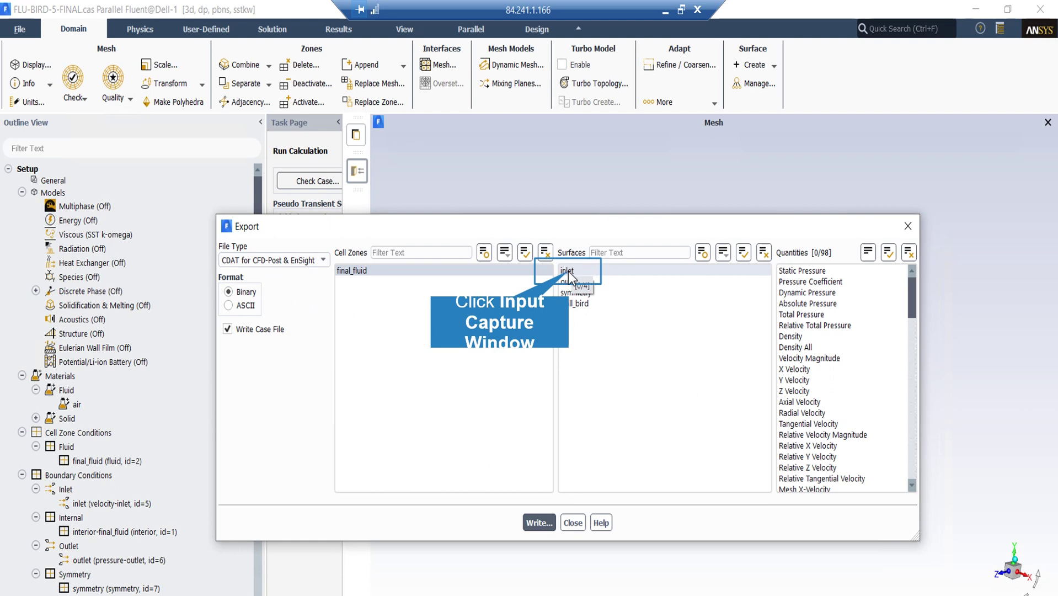
left_click_drag(569, 275, 573, 317)
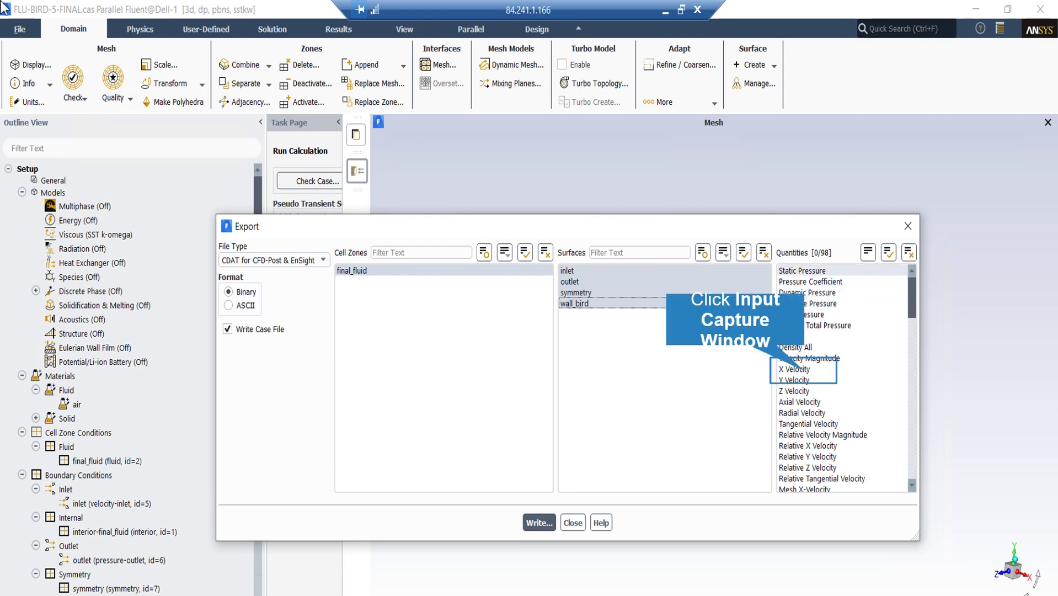
Select Static Pressure, Velocity Magnitude, X, Y and Z Velocity and Wall Ystar as the export quantities, and write the export.
left_click(804, 371)
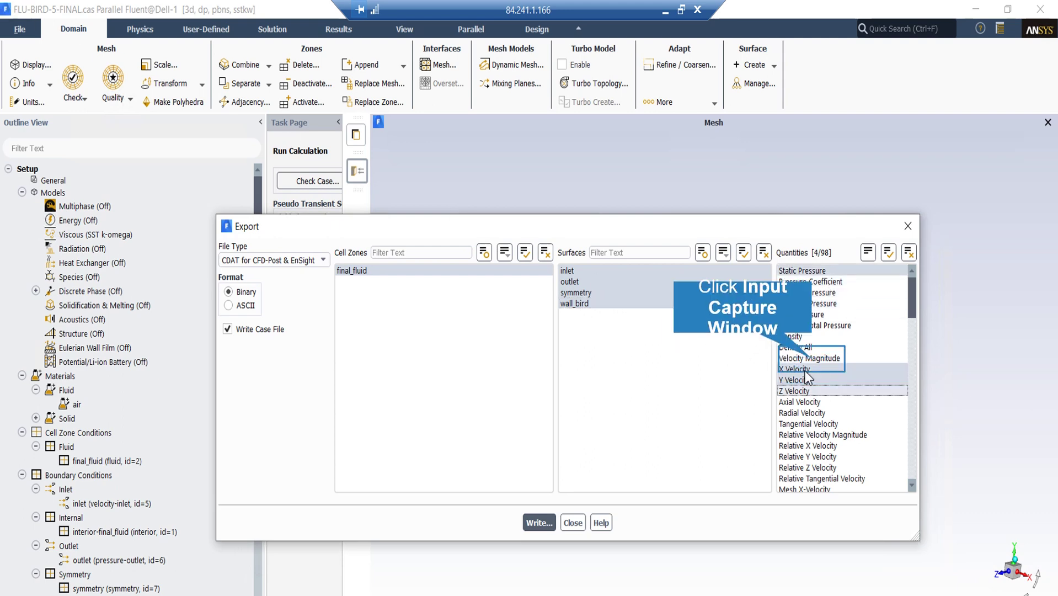
left_click(811, 359)
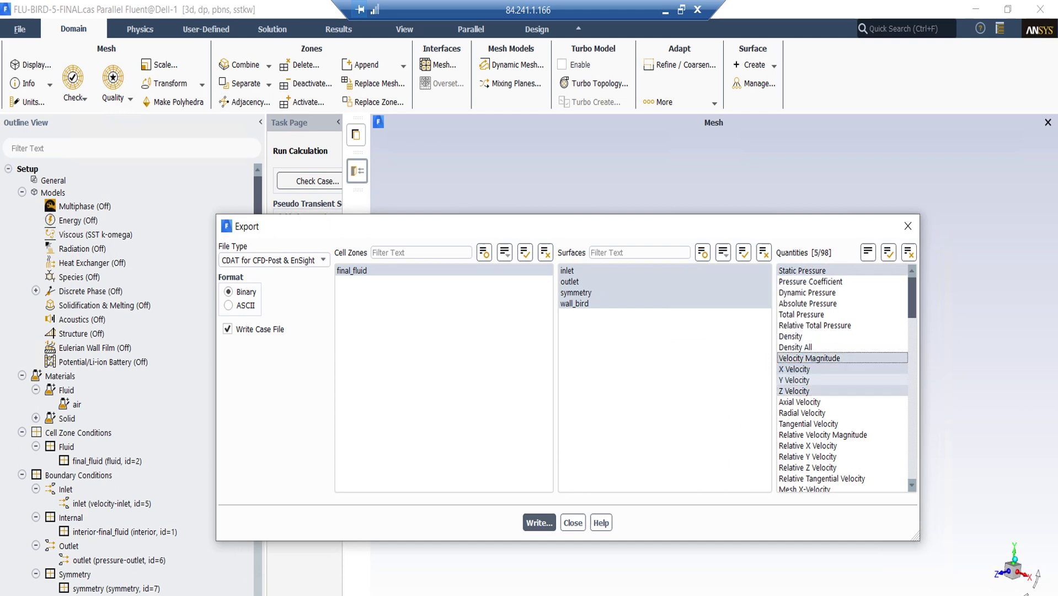
scroll(835, 401, "down", 20)
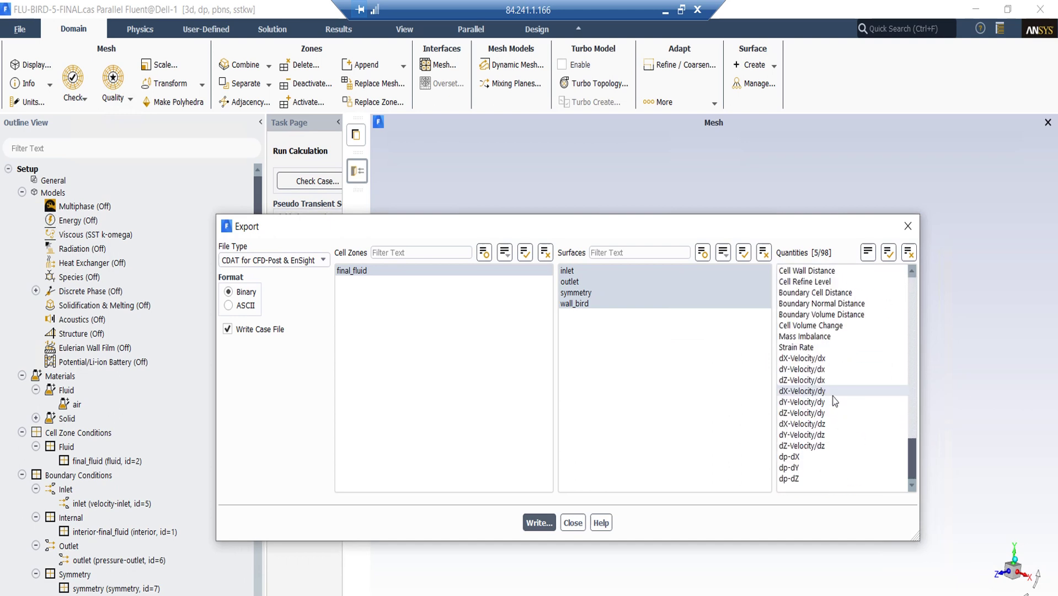
scroll(835, 401, "up", 7)
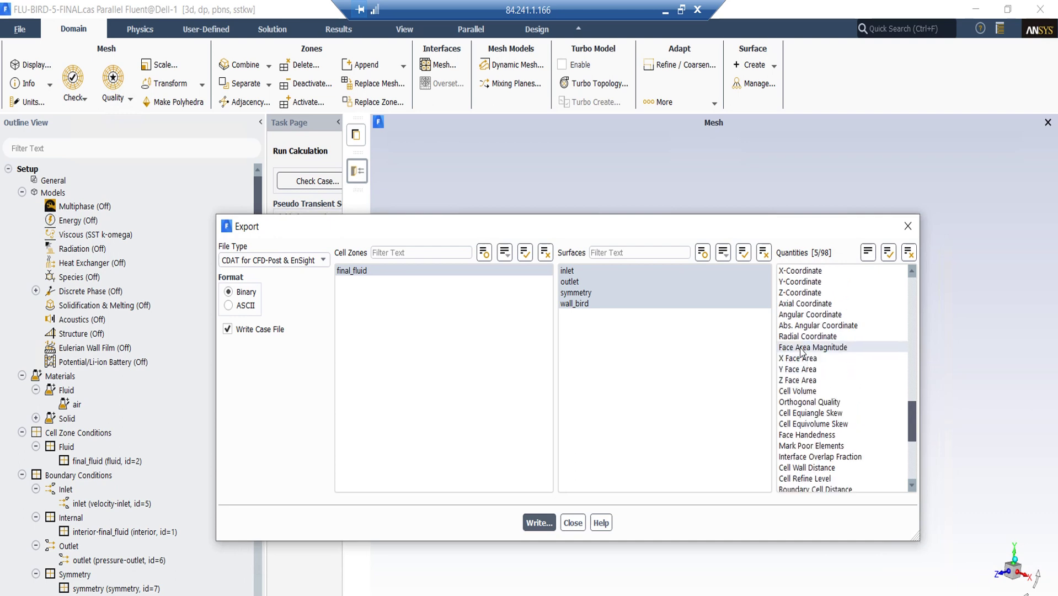
scroll(802, 340, "up", 2)
scroll(801, 340, "up", 4)
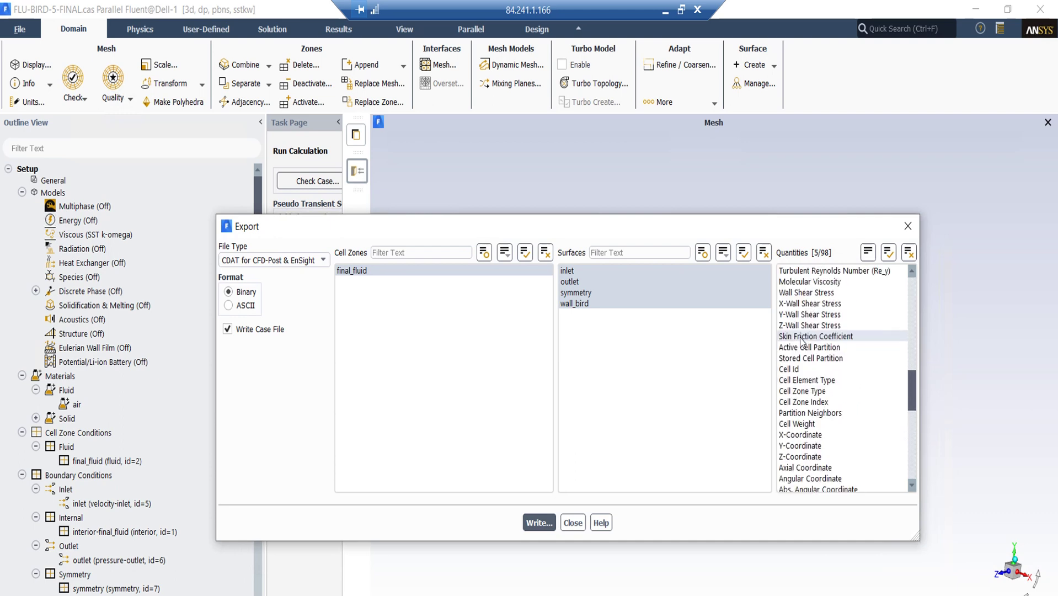
scroll(807, 329, "down", 2)
scroll(807, 330, "down", 10)
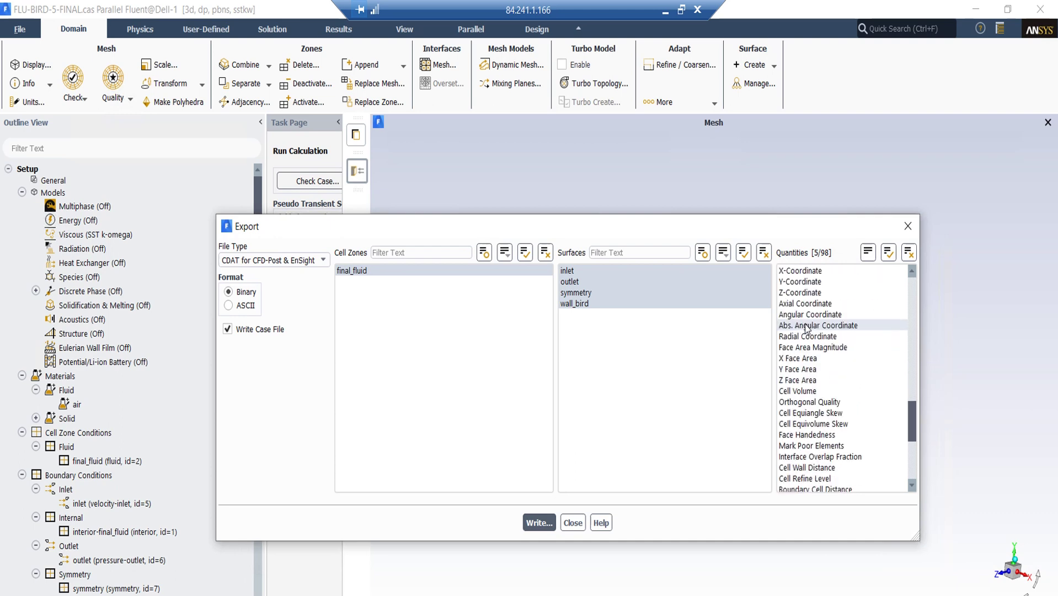
scroll(807, 330, "up", 2)
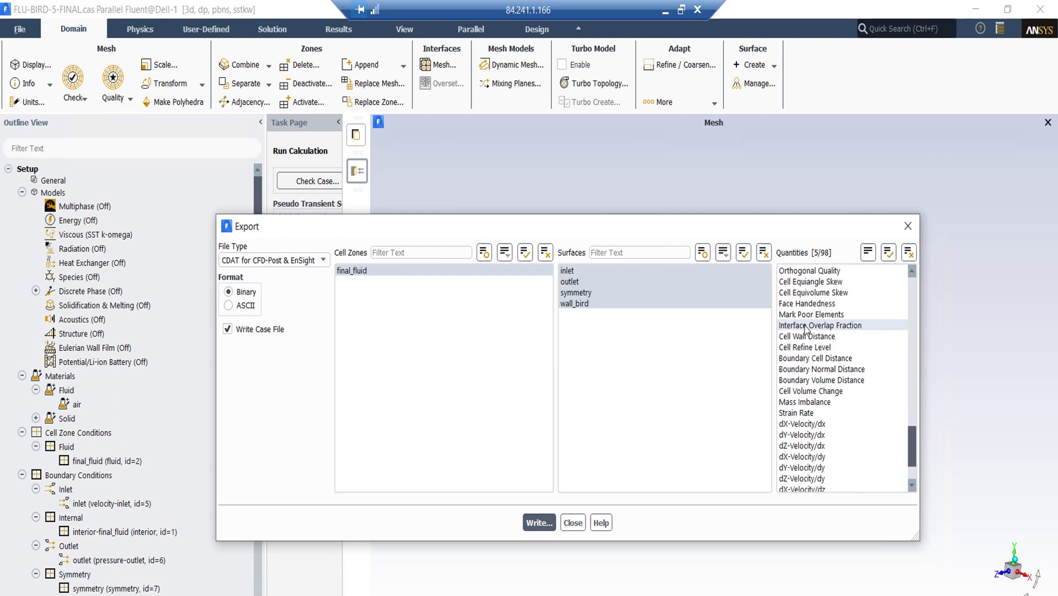
scroll(807, 329, "up", 2)
scroll(807, 329, "up", 10)
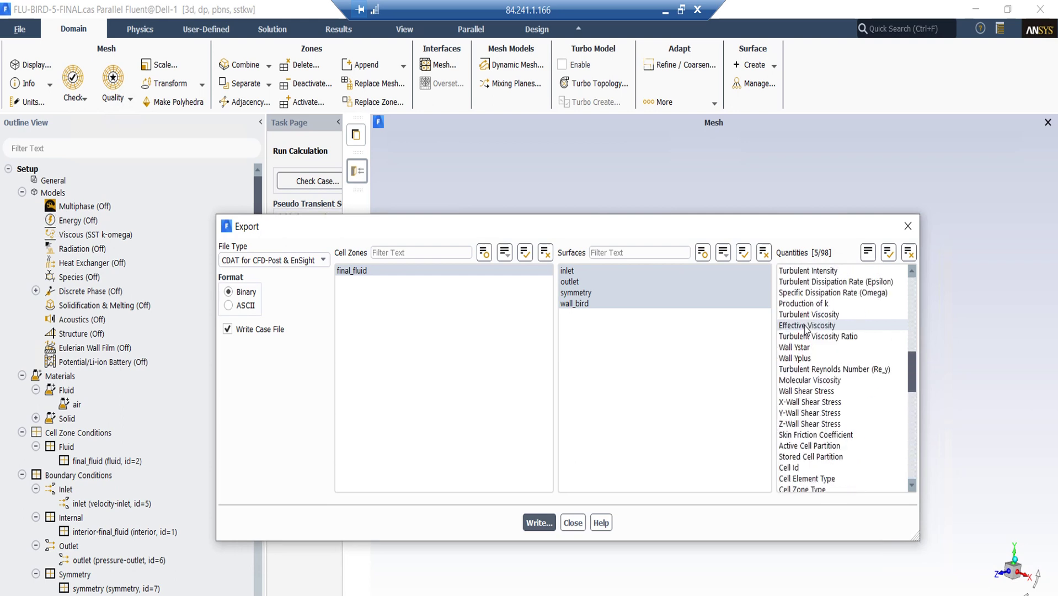
scroll(808, 330, "up", 4)
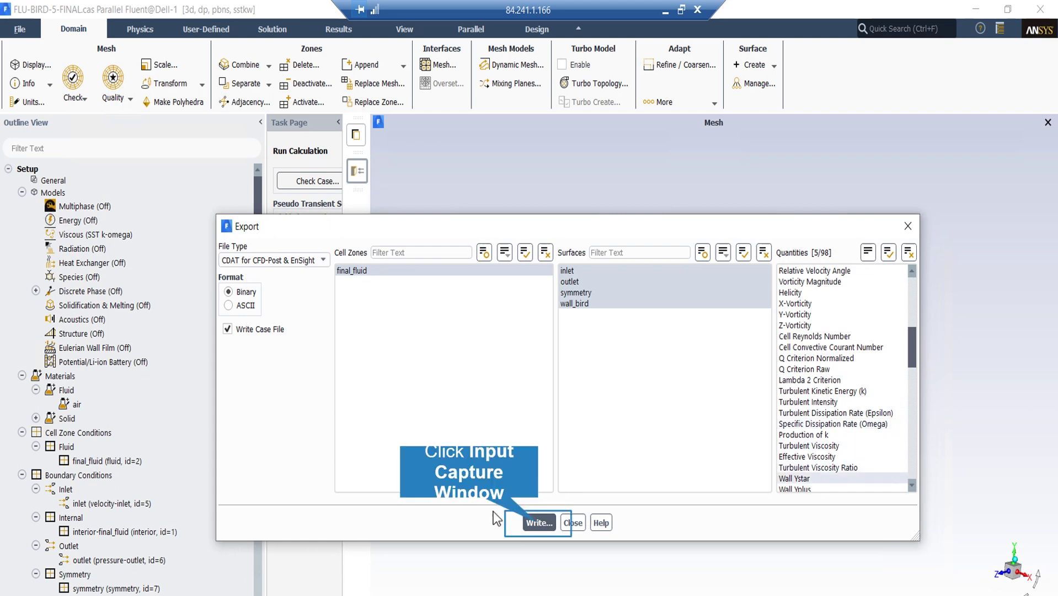
left_click(539, 523)
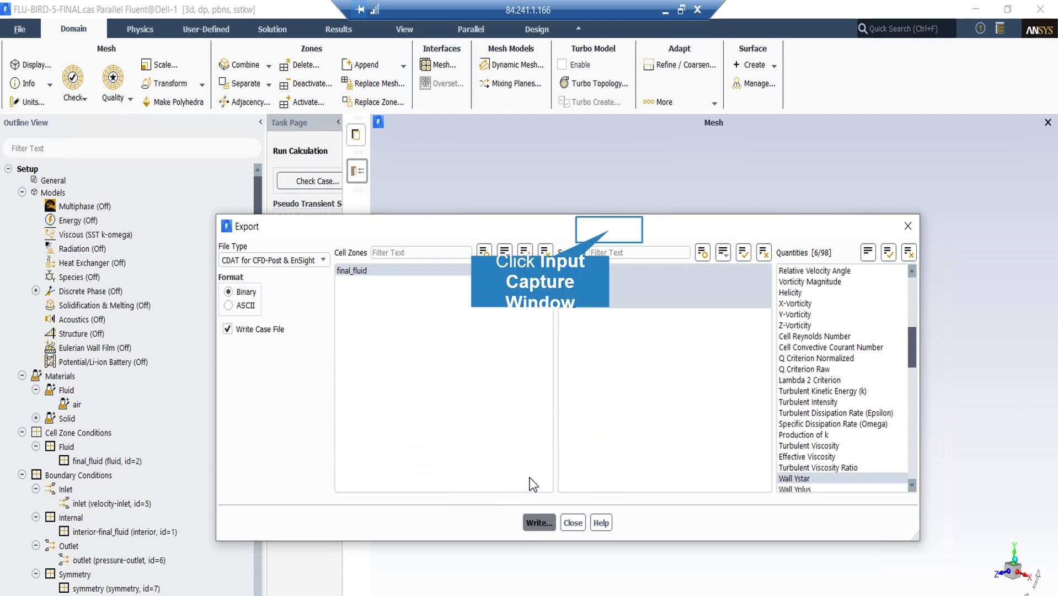
left_click_drag(609, 231, 596, 207)
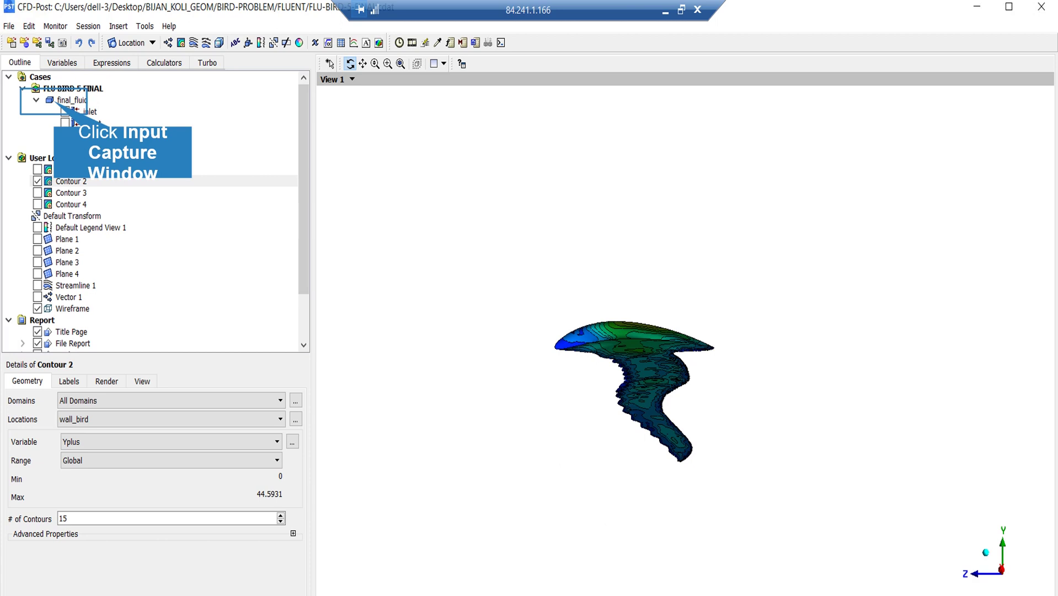
In CFD-Post, apply a YZ Plane reflection to the final_fluid domain and show the default legend for the bird's Yplus contour.
left_click(72, 100)
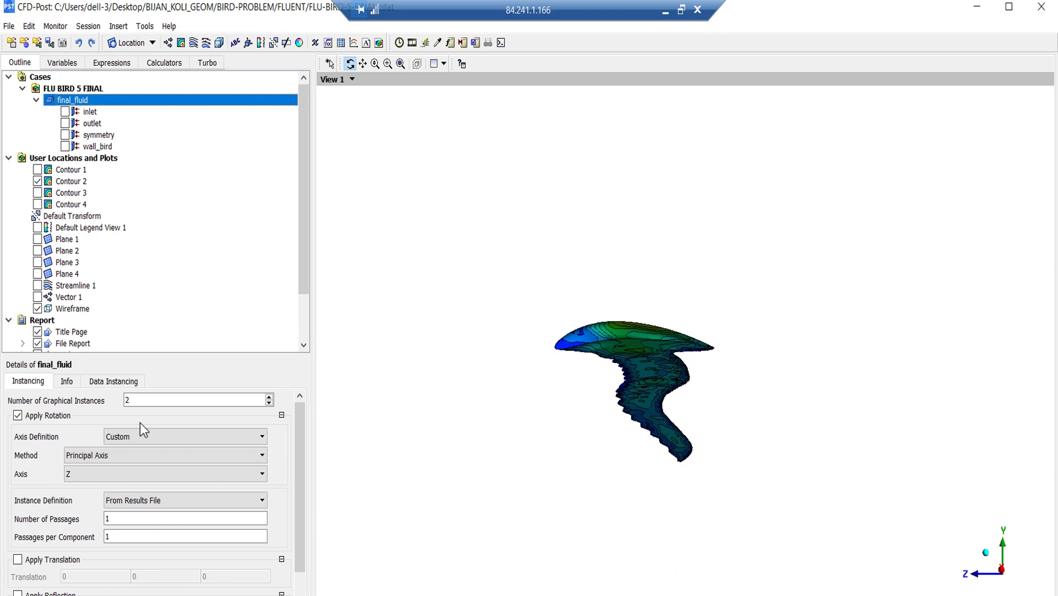
scroll(141, 423, "down", 1)
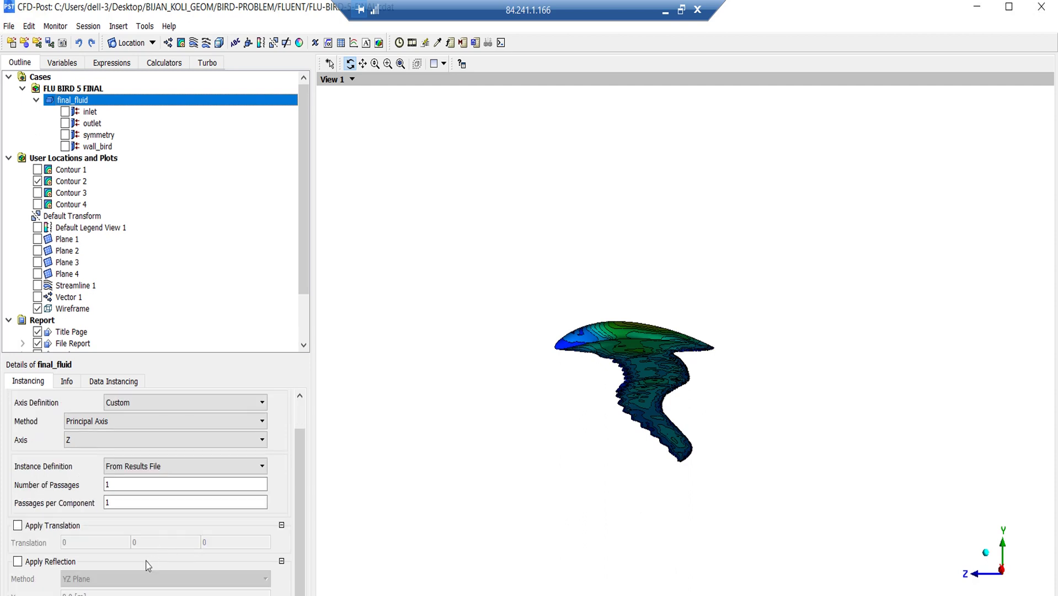
left_click(55, 560)
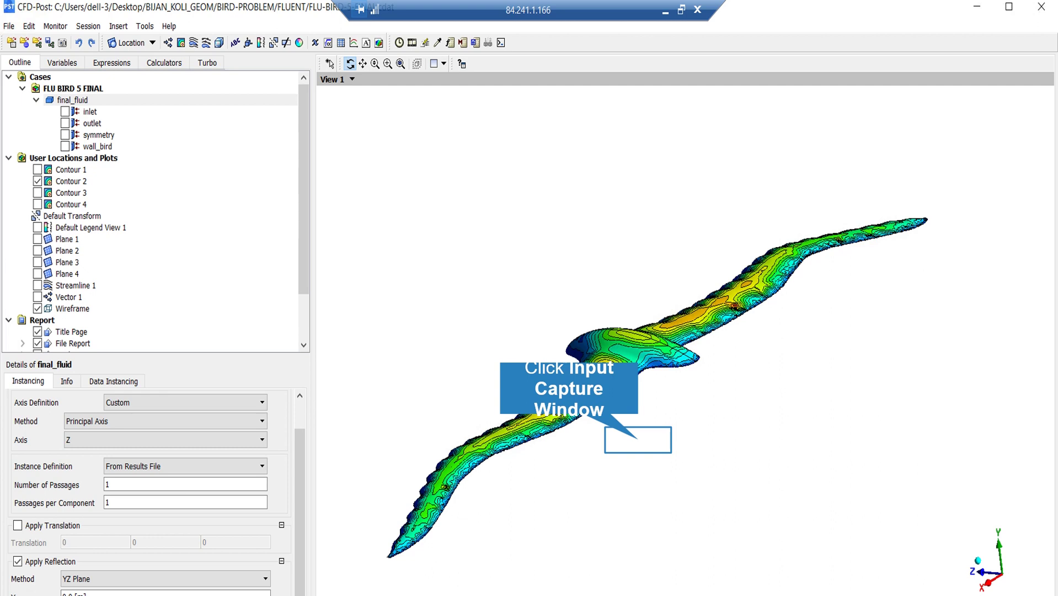
left_click(868, 316)
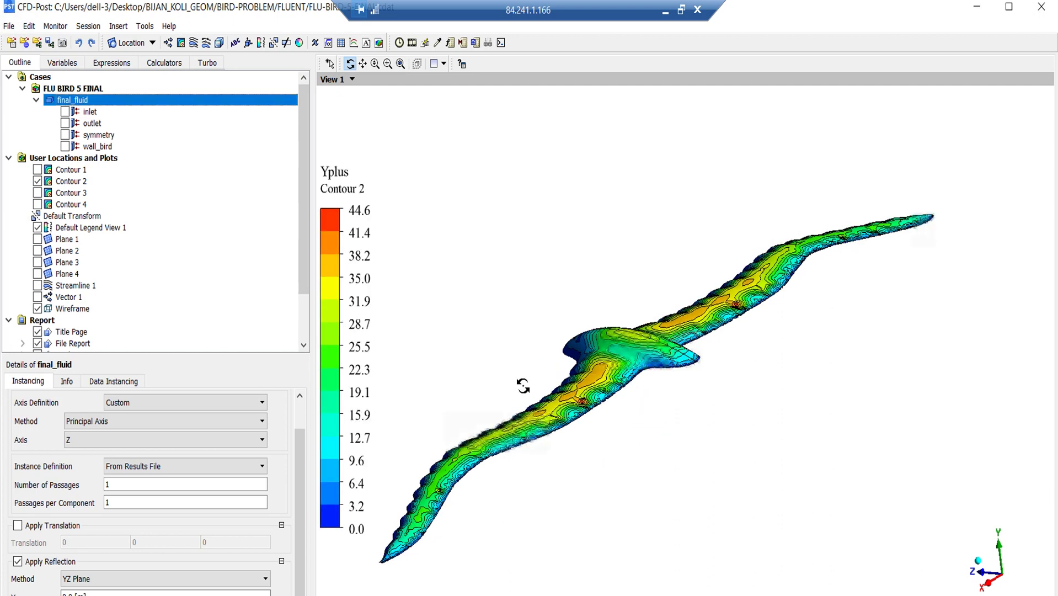
left_click_drag(520, 383, 539, 407)
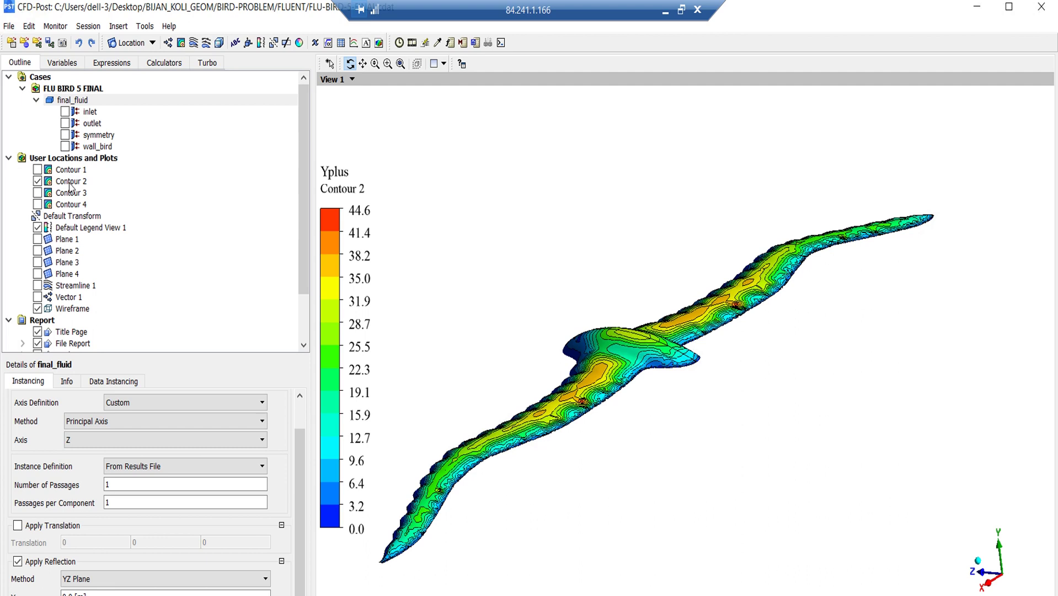
Open the details of Contour 2, hide it, and display the Contour 3 pressure plot on wall_bird with its details.
left_click(69, 182)
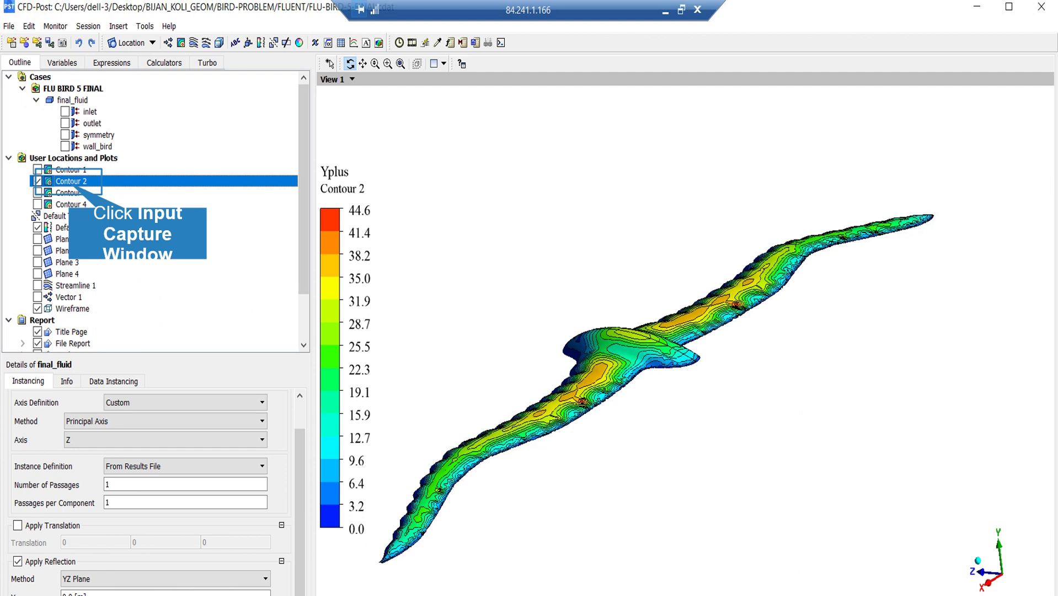
left_click(37, 181)
left_click(37, 193)
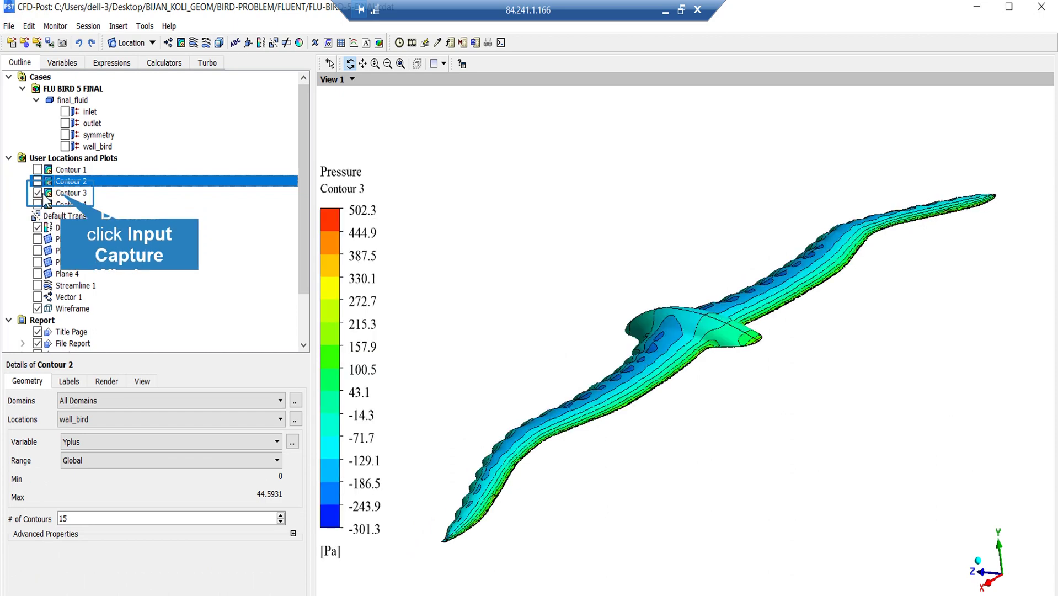
left_click(69, 192)
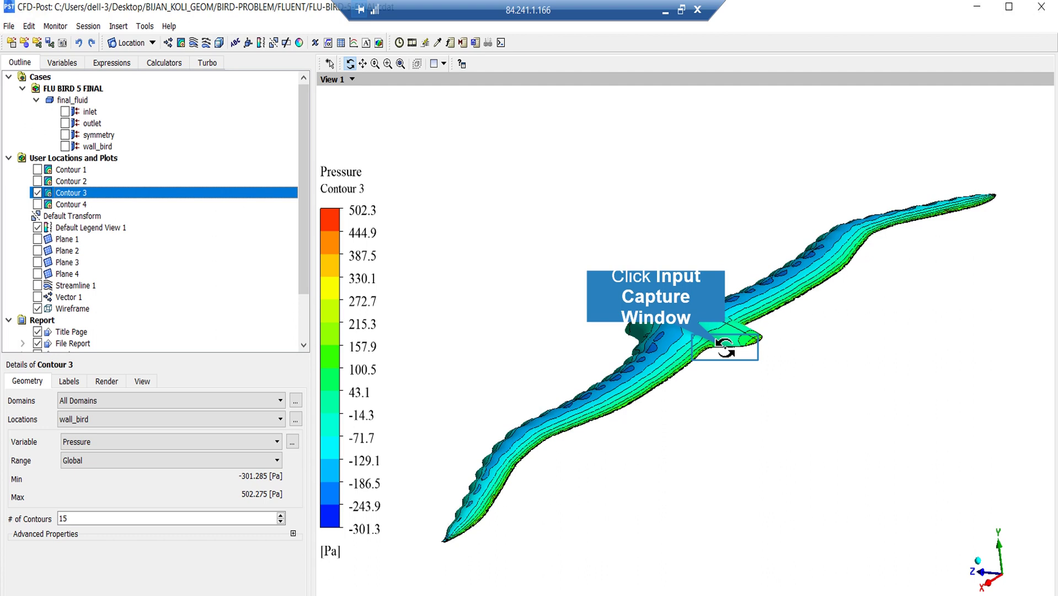
left_click_drag(725, 348, 728, 356)
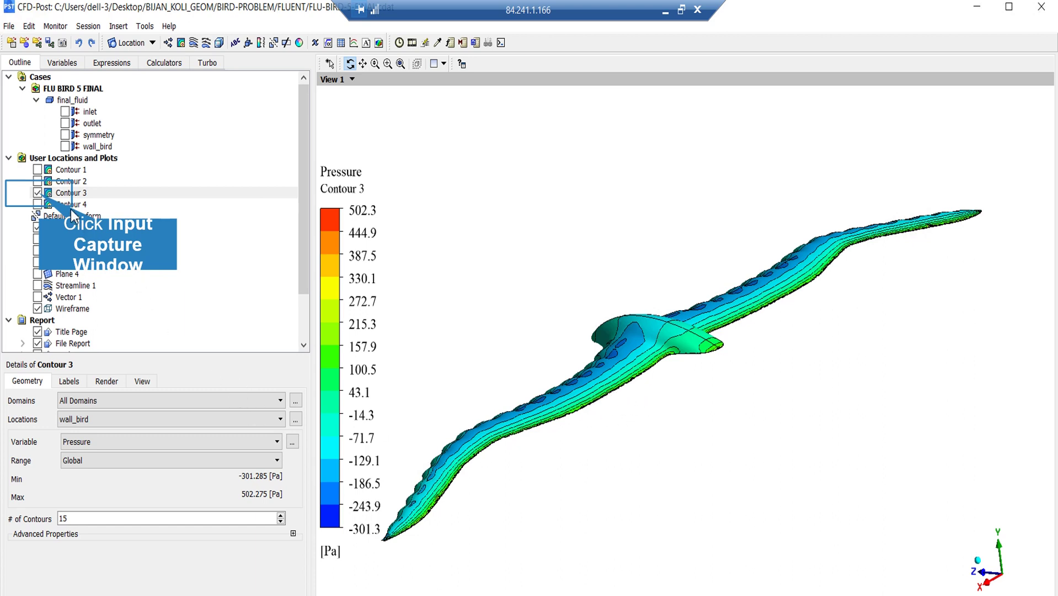
Hide Contour 3 and display the Contour 4 velocity plot together with the wall_bird surface.
left_click(37, 193)
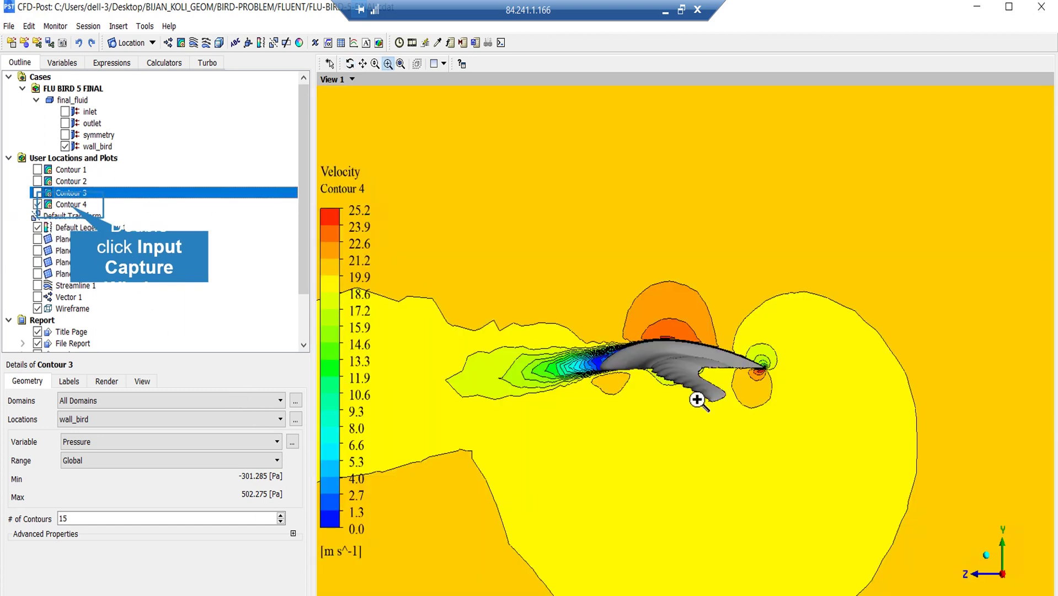